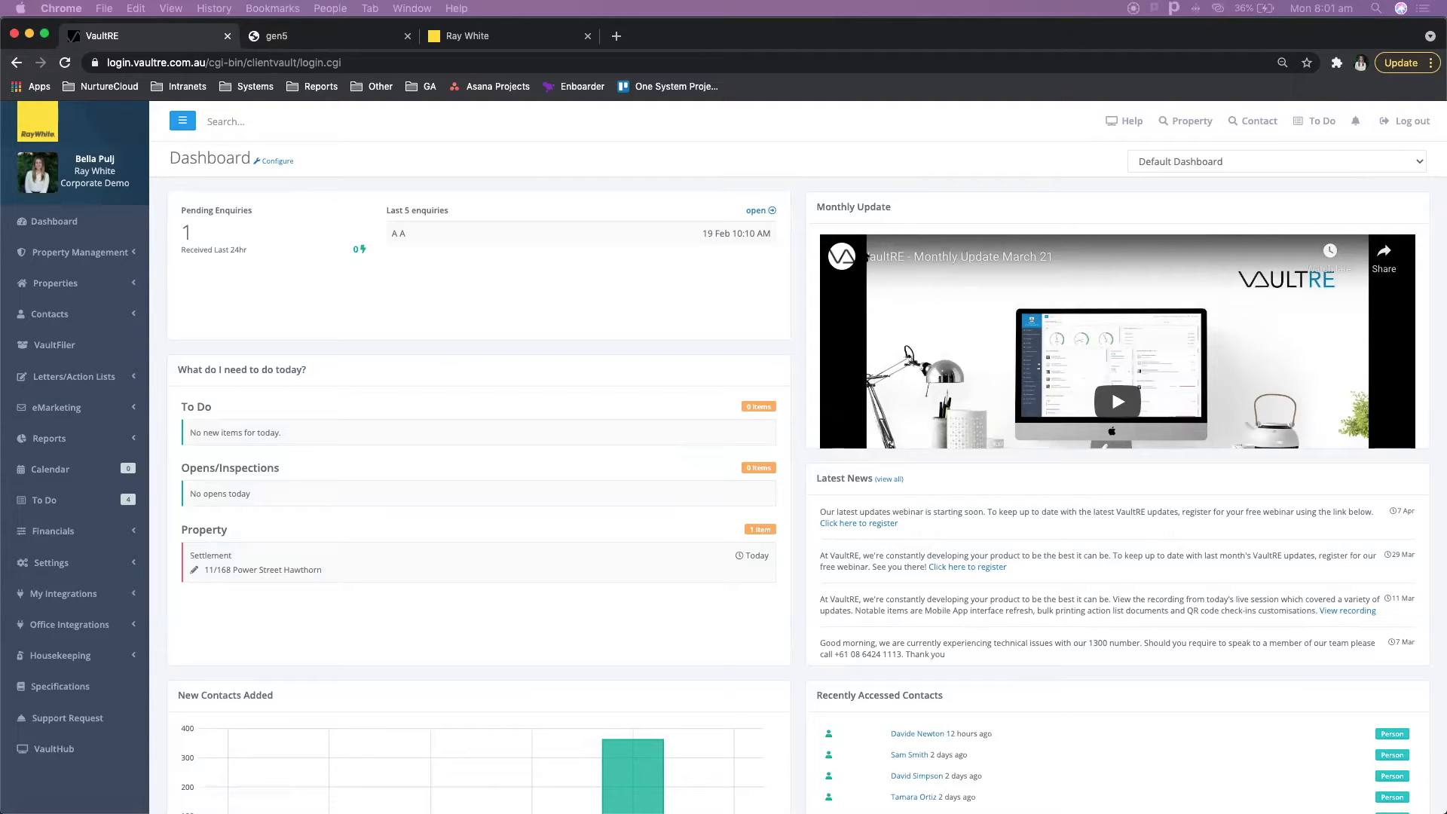
- Open the Add Property form from the Properties section
click(126, 284)
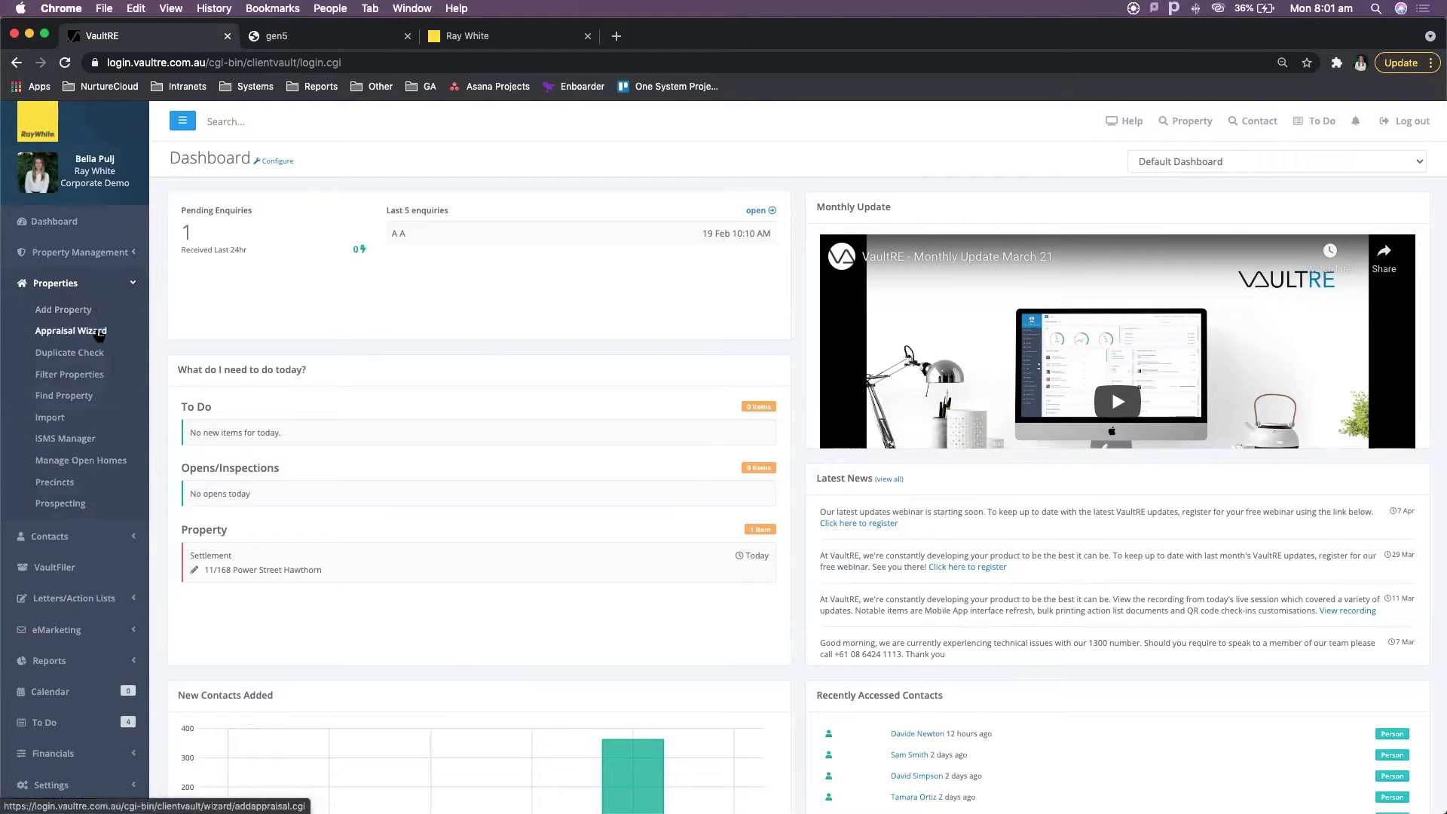
click(70, 316)
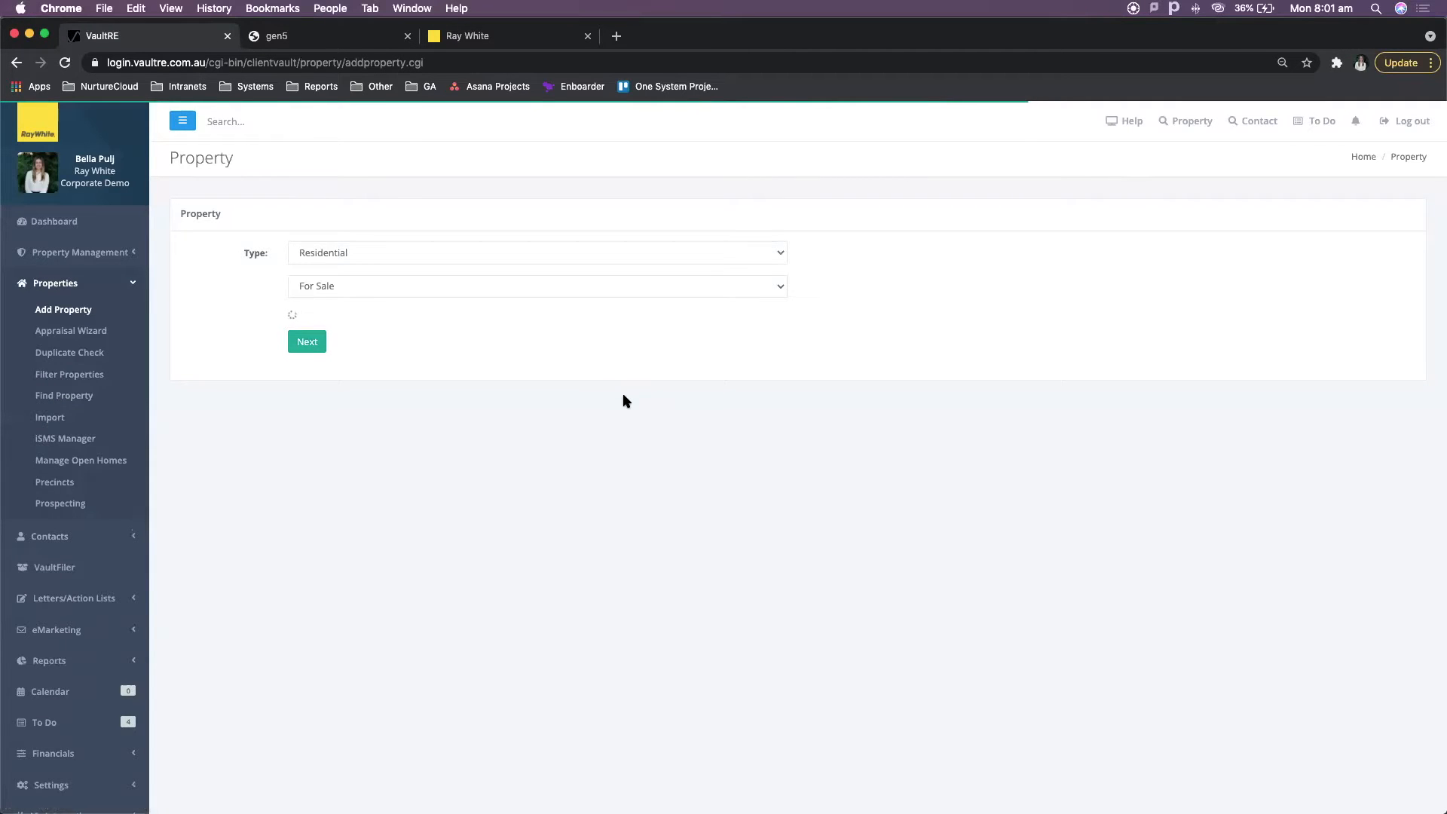
- Set the new property to Residential, For Sale and Prospect/Not Currently Listed, and continue to the property details
click(663, 322)
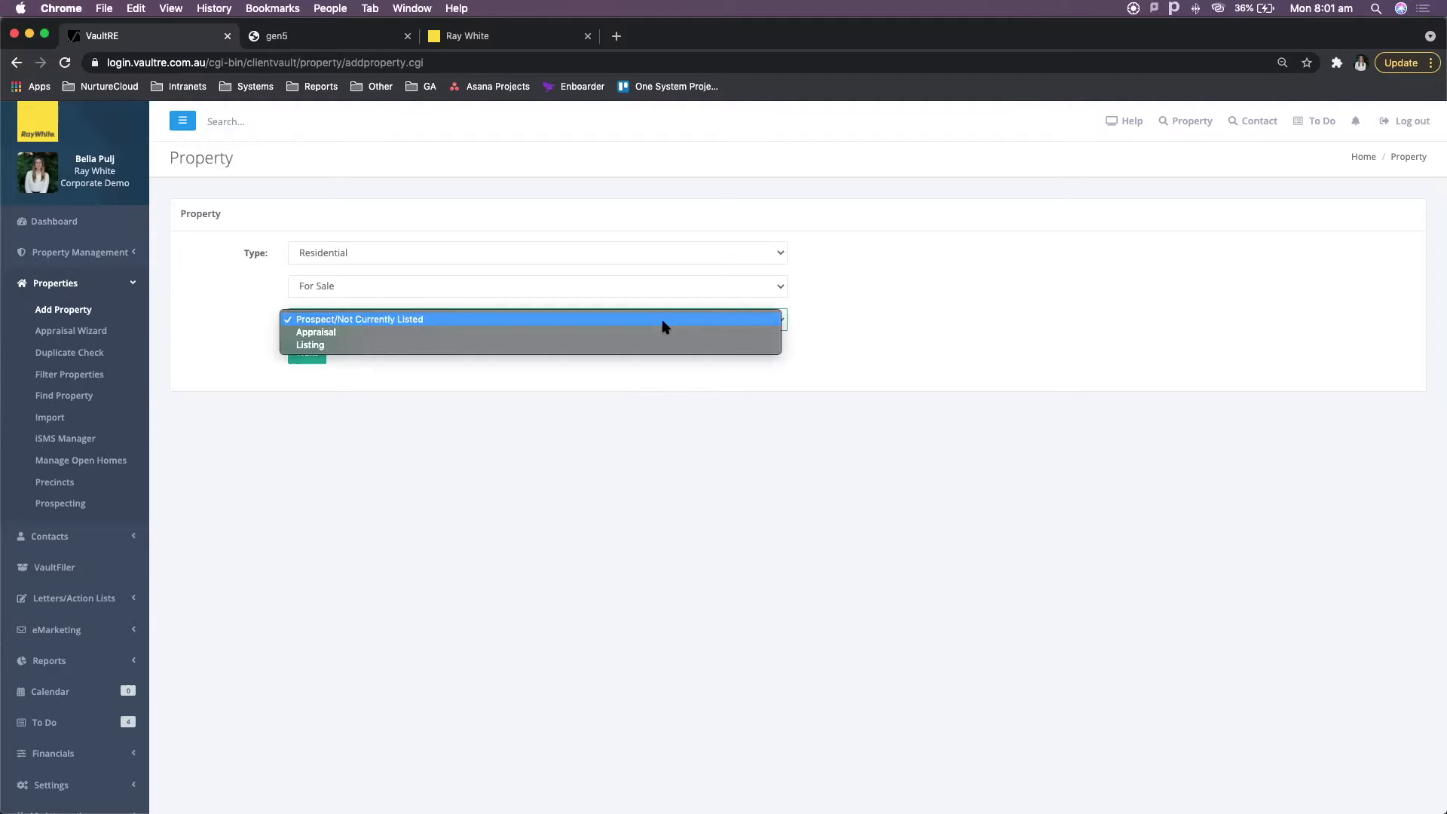
click(528, 411)
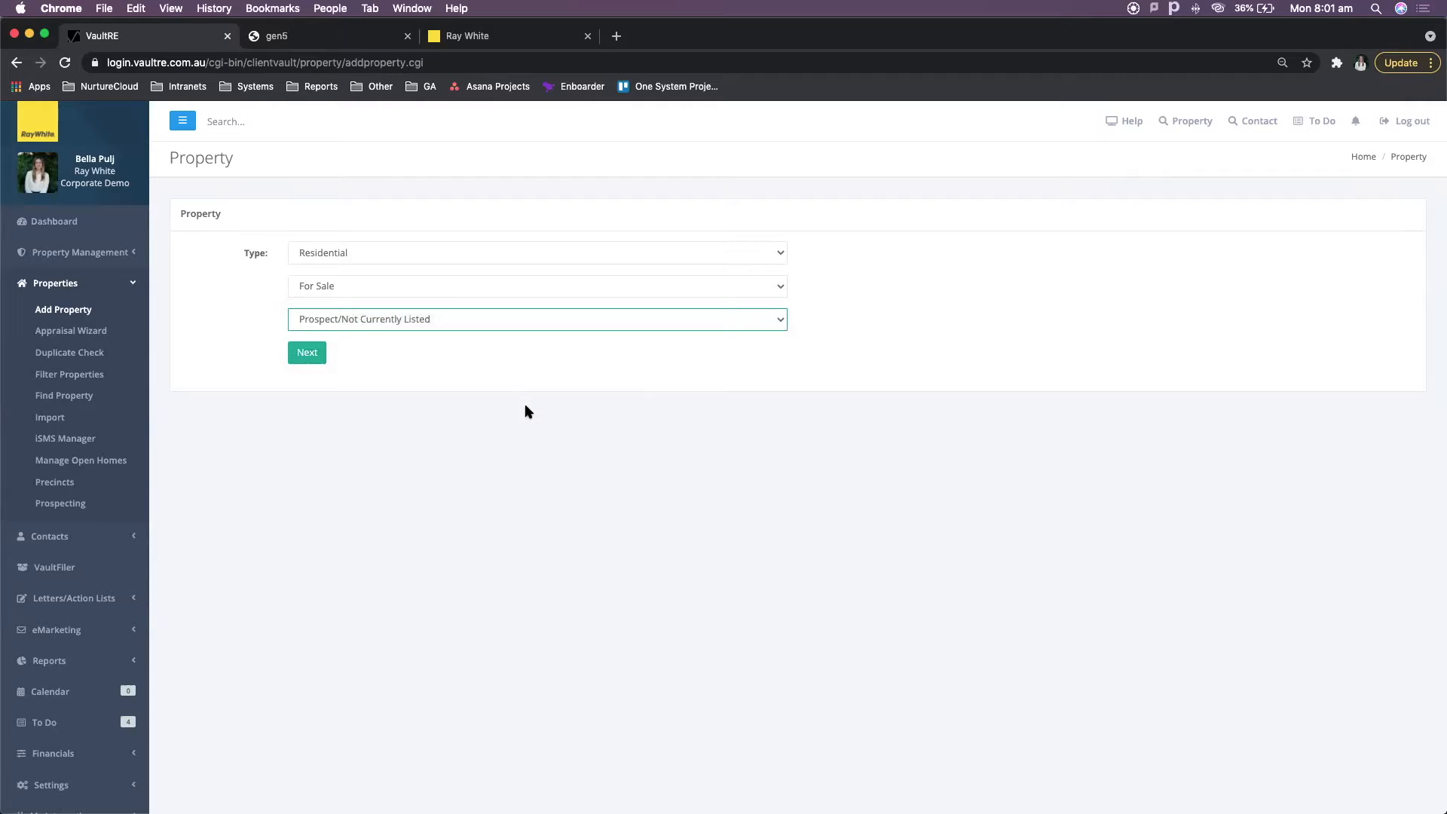
click(526, 405)
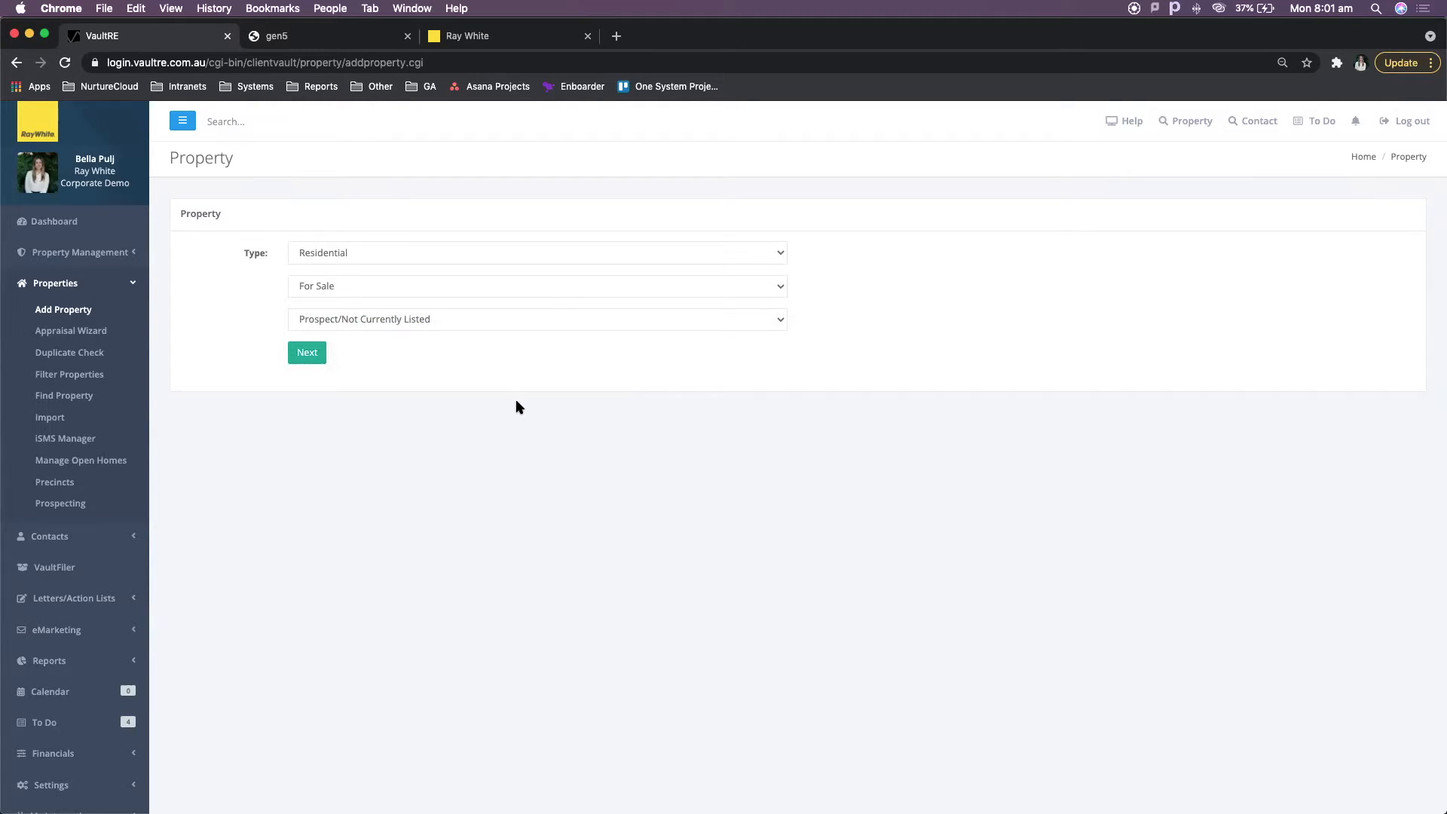
click(388, 250)
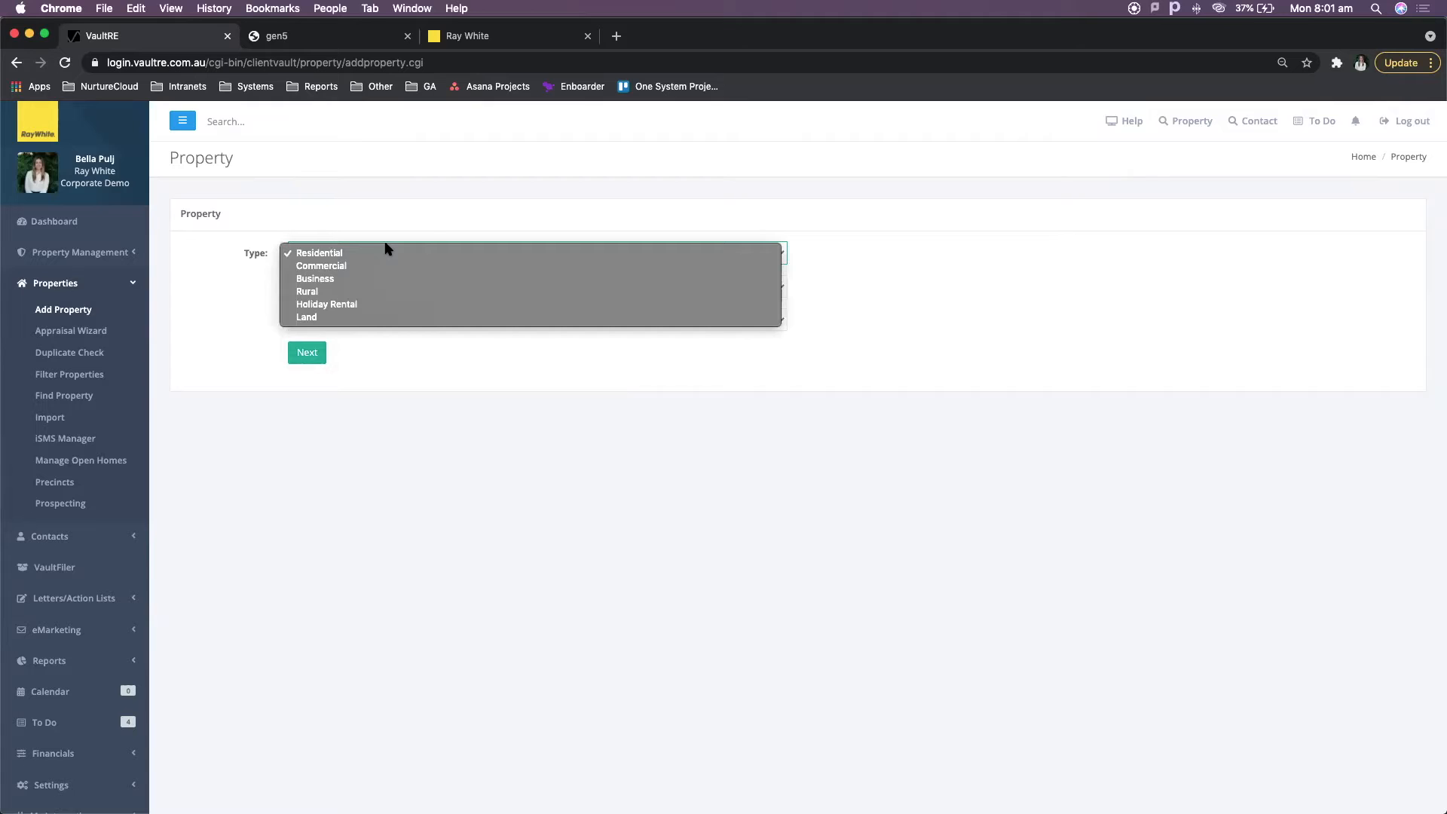
click(416, 248)
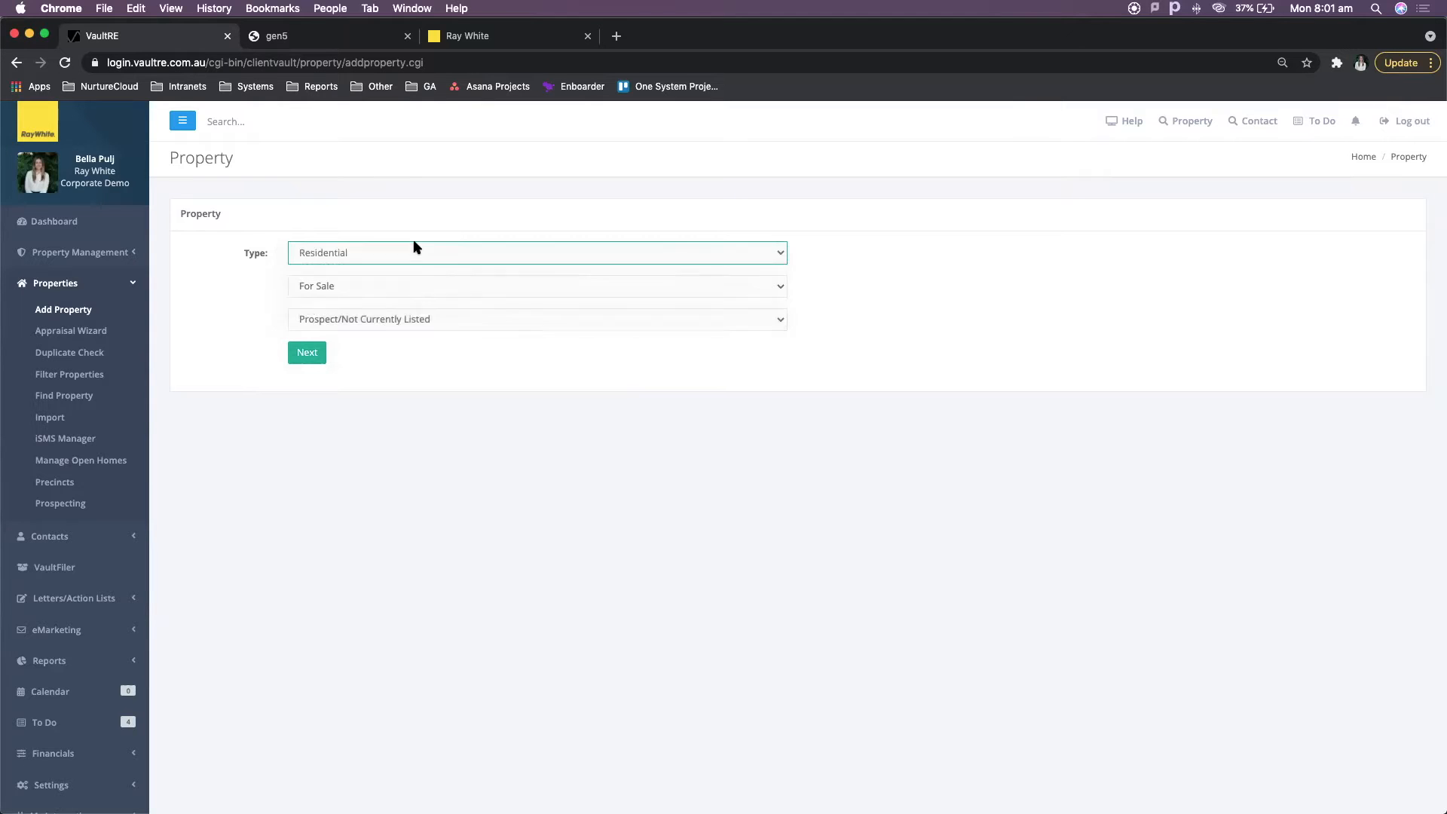
click(421, 287)
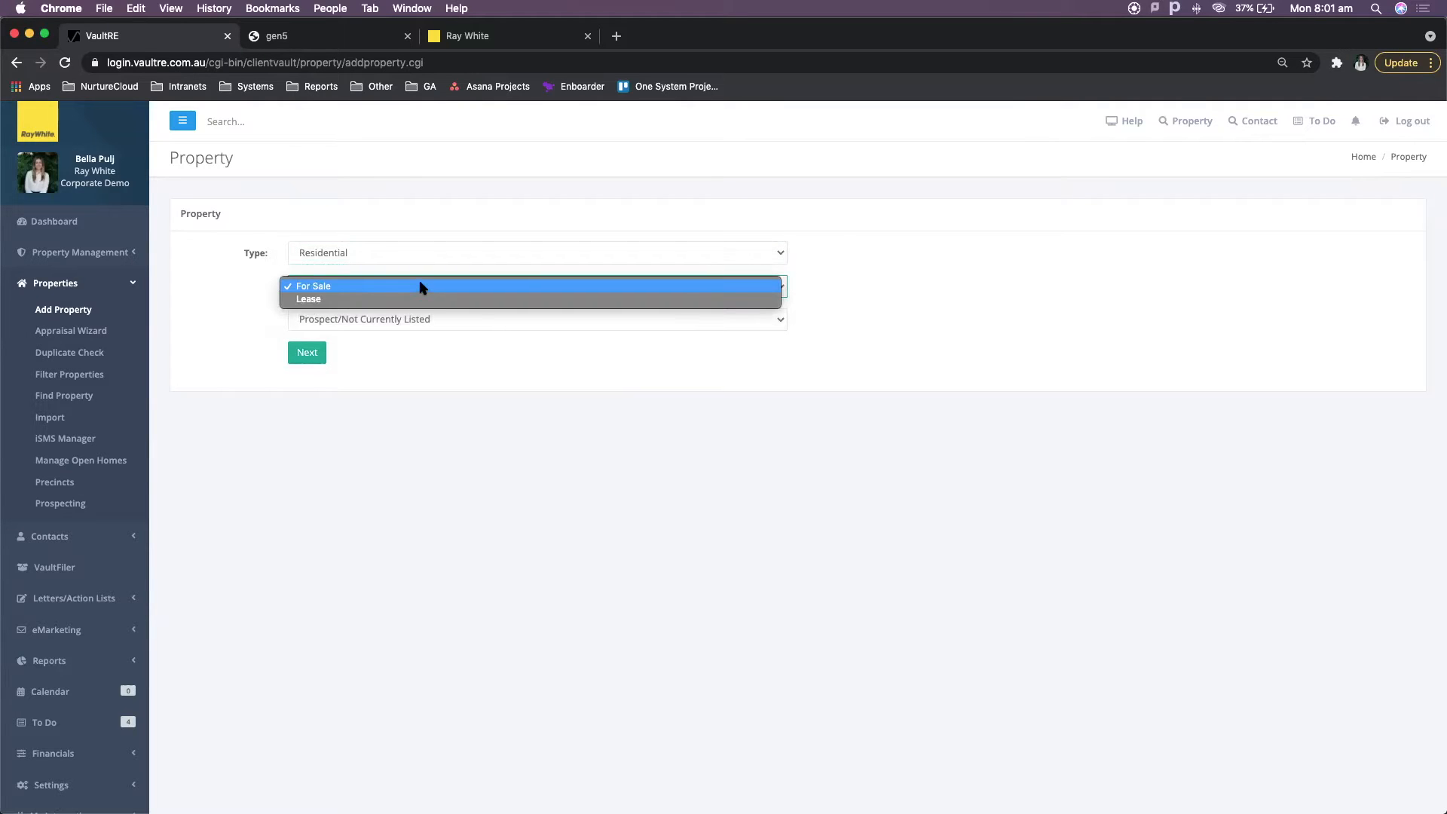
click(555, 374)
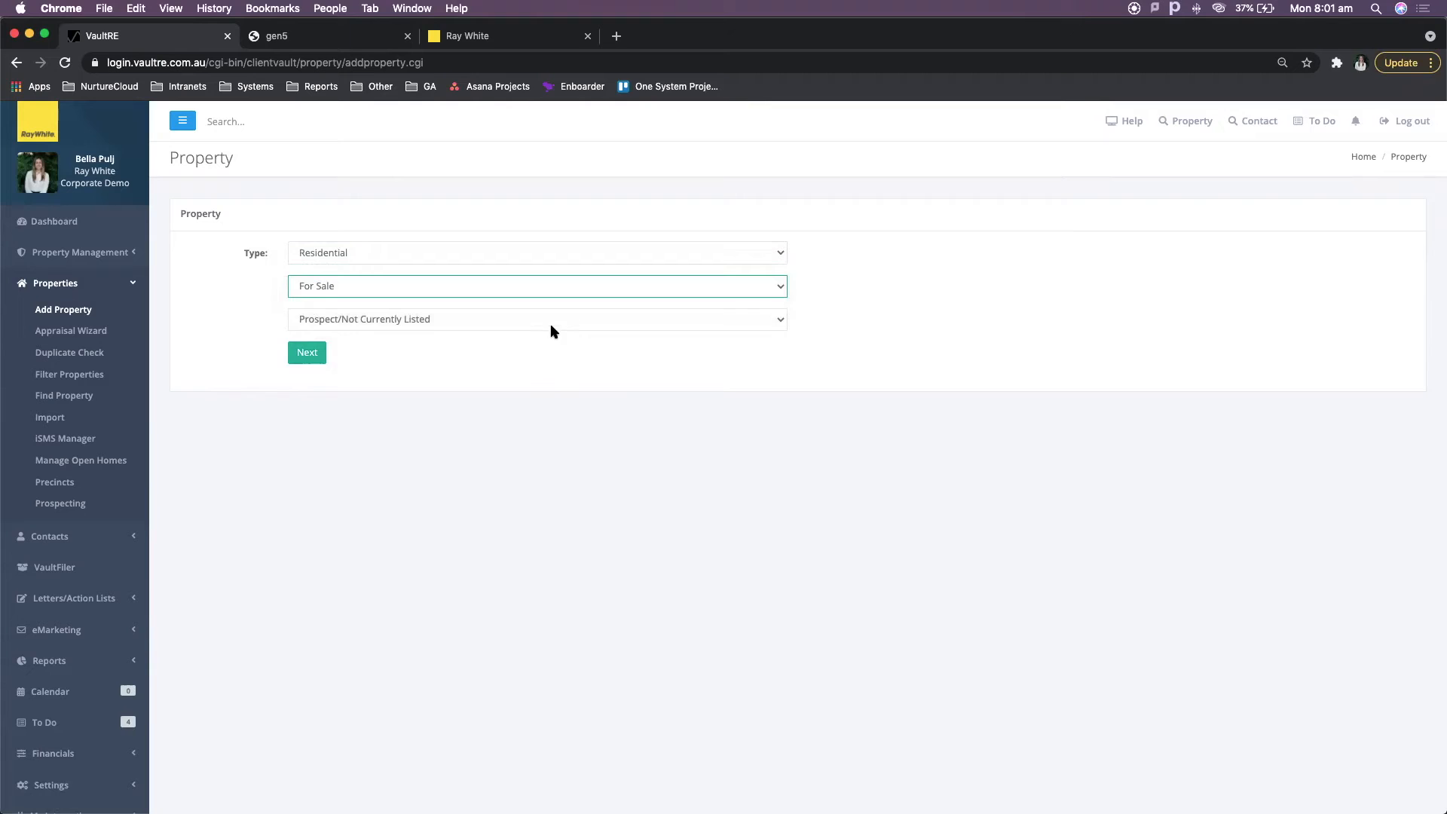
click(551, 324)
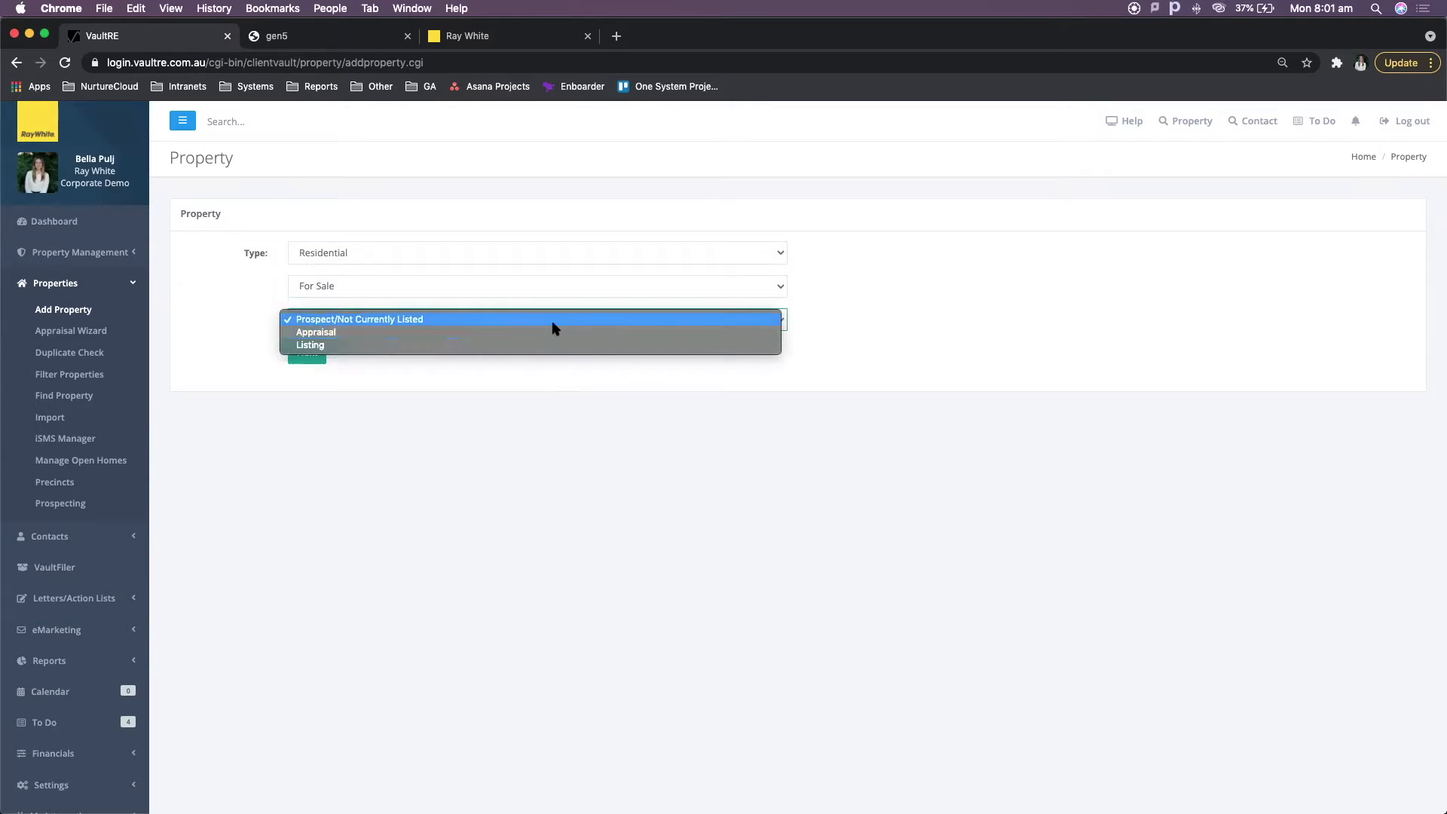
click(528, 373)
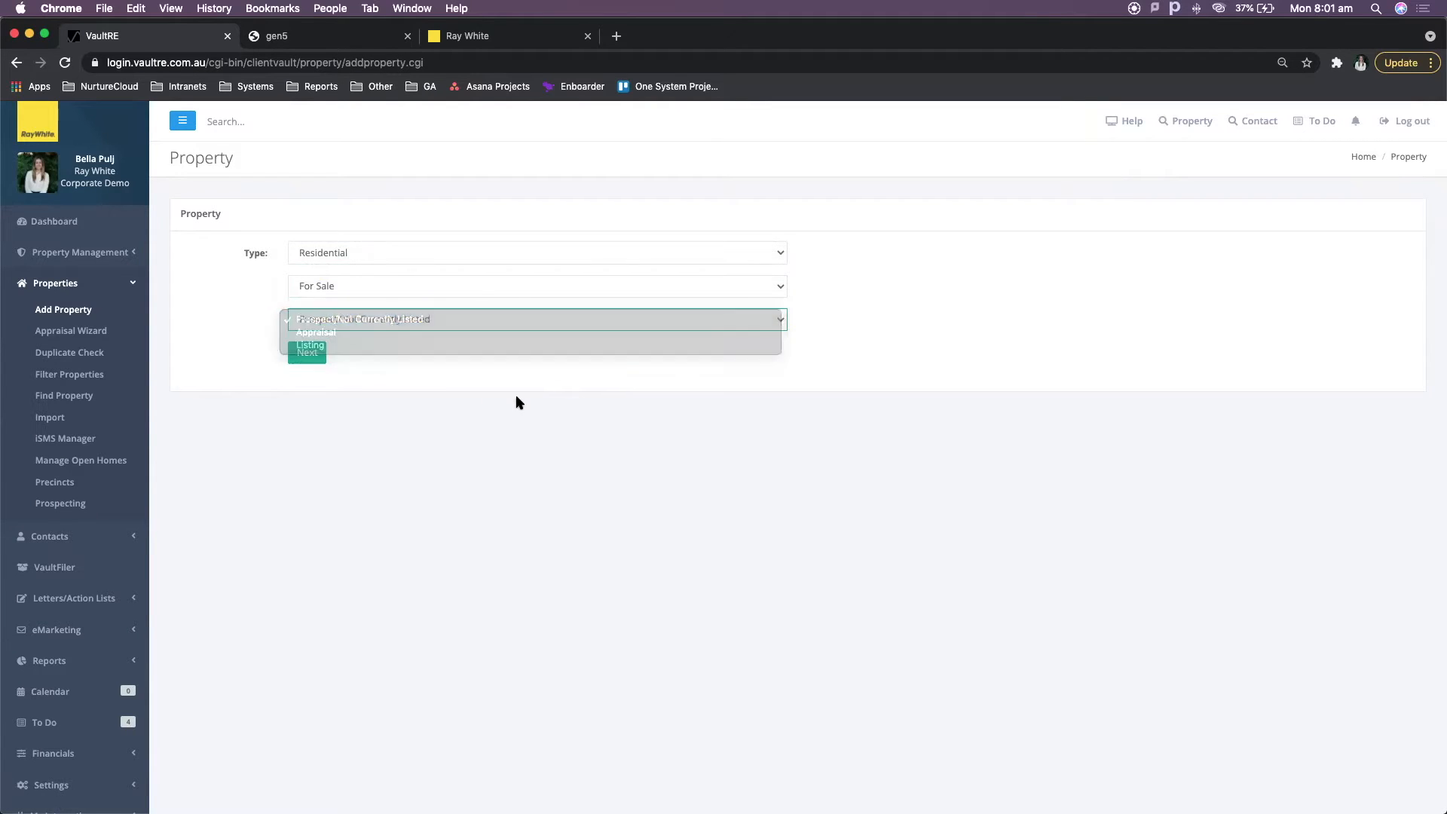
click(305, 354)
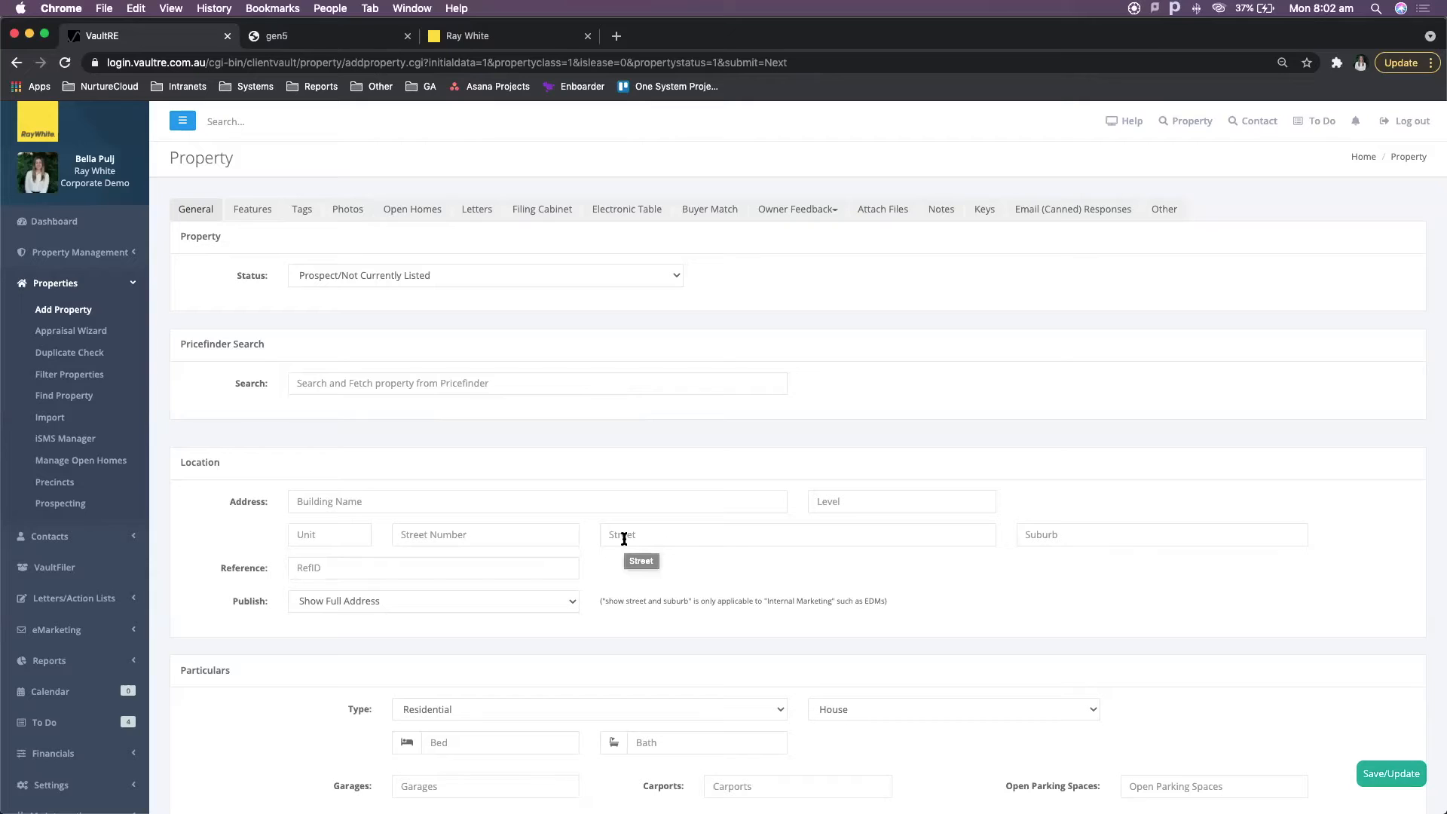
text(eet)
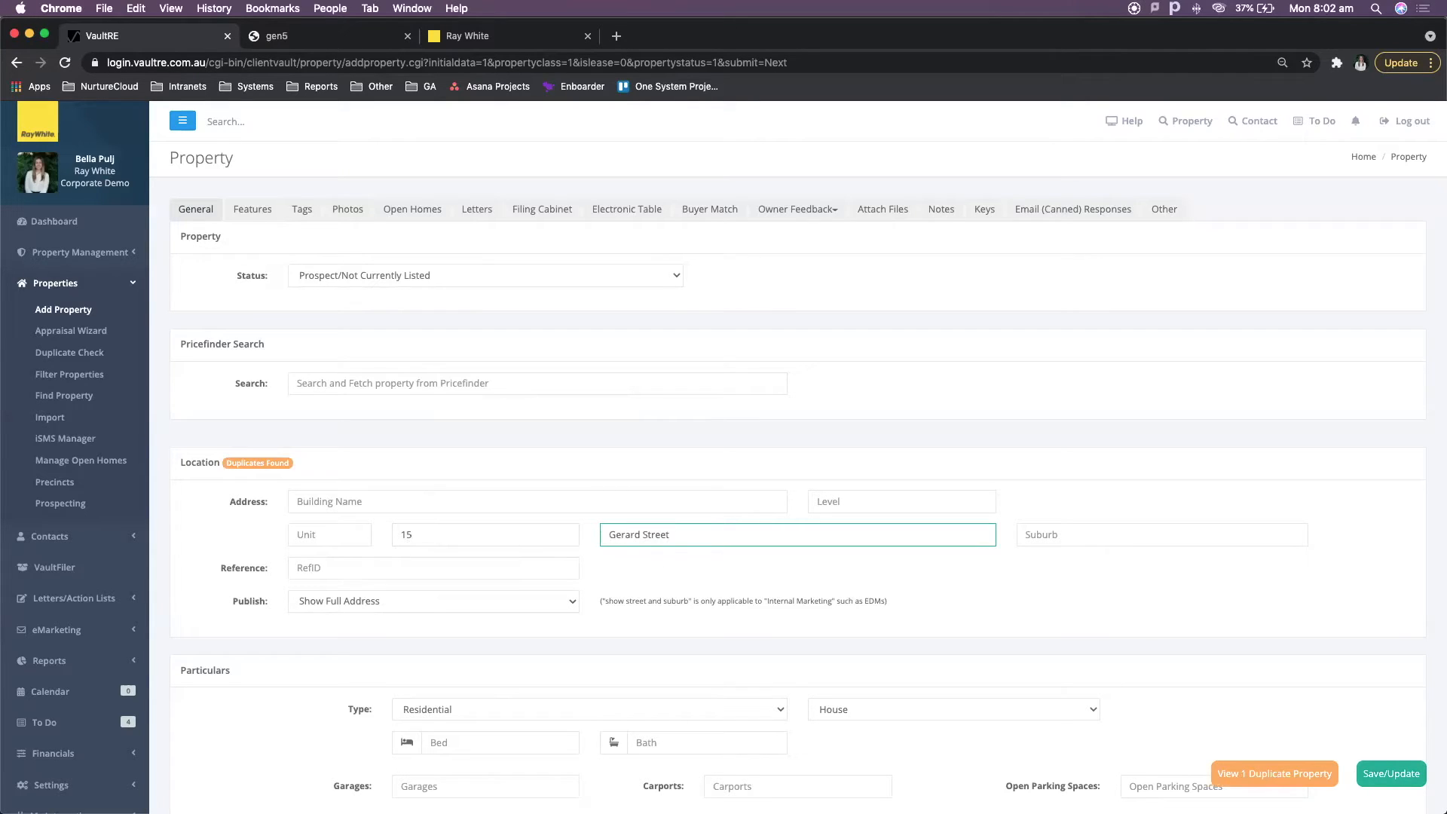
click(1304, 778)
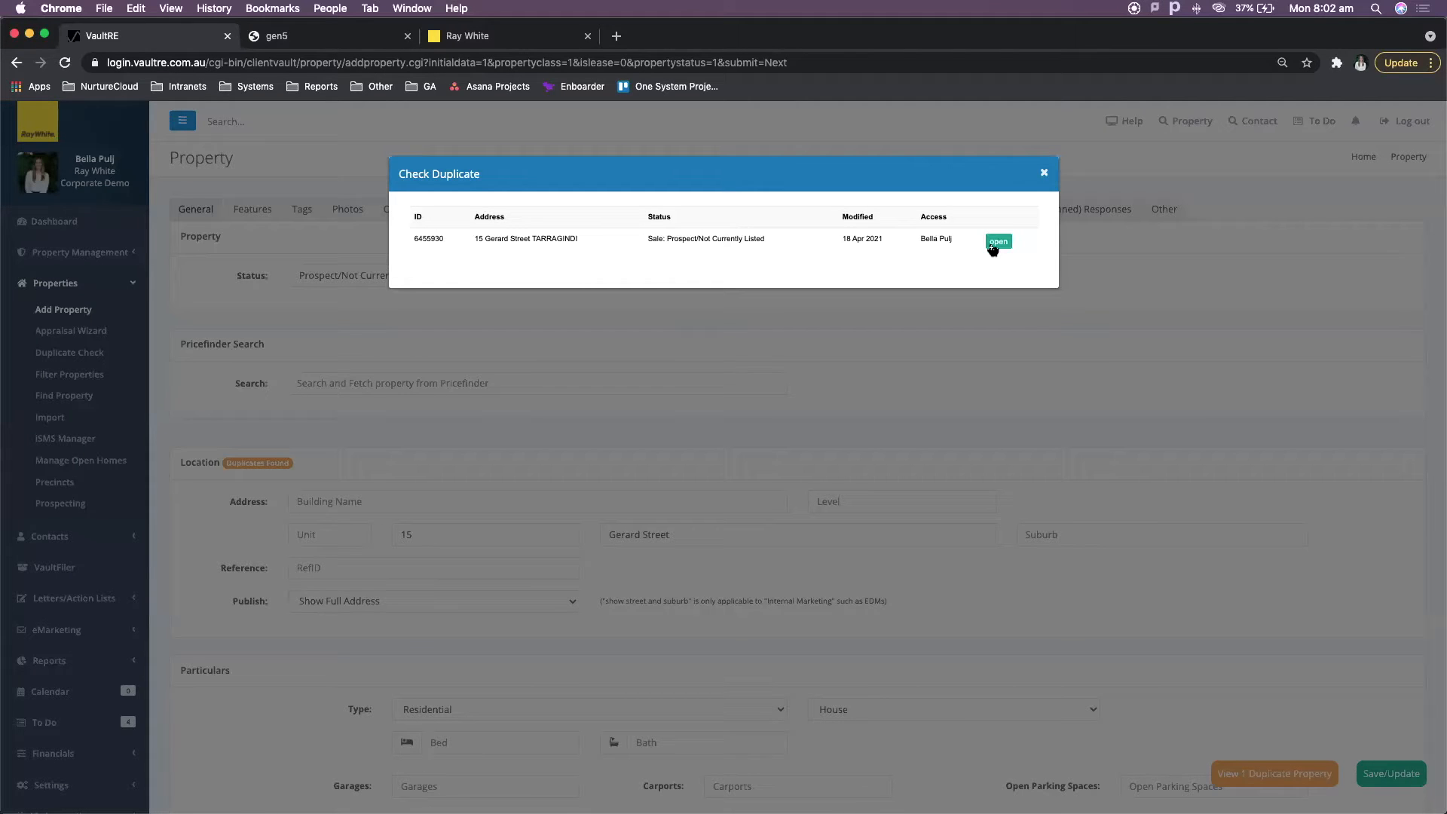
click(1044, 174)
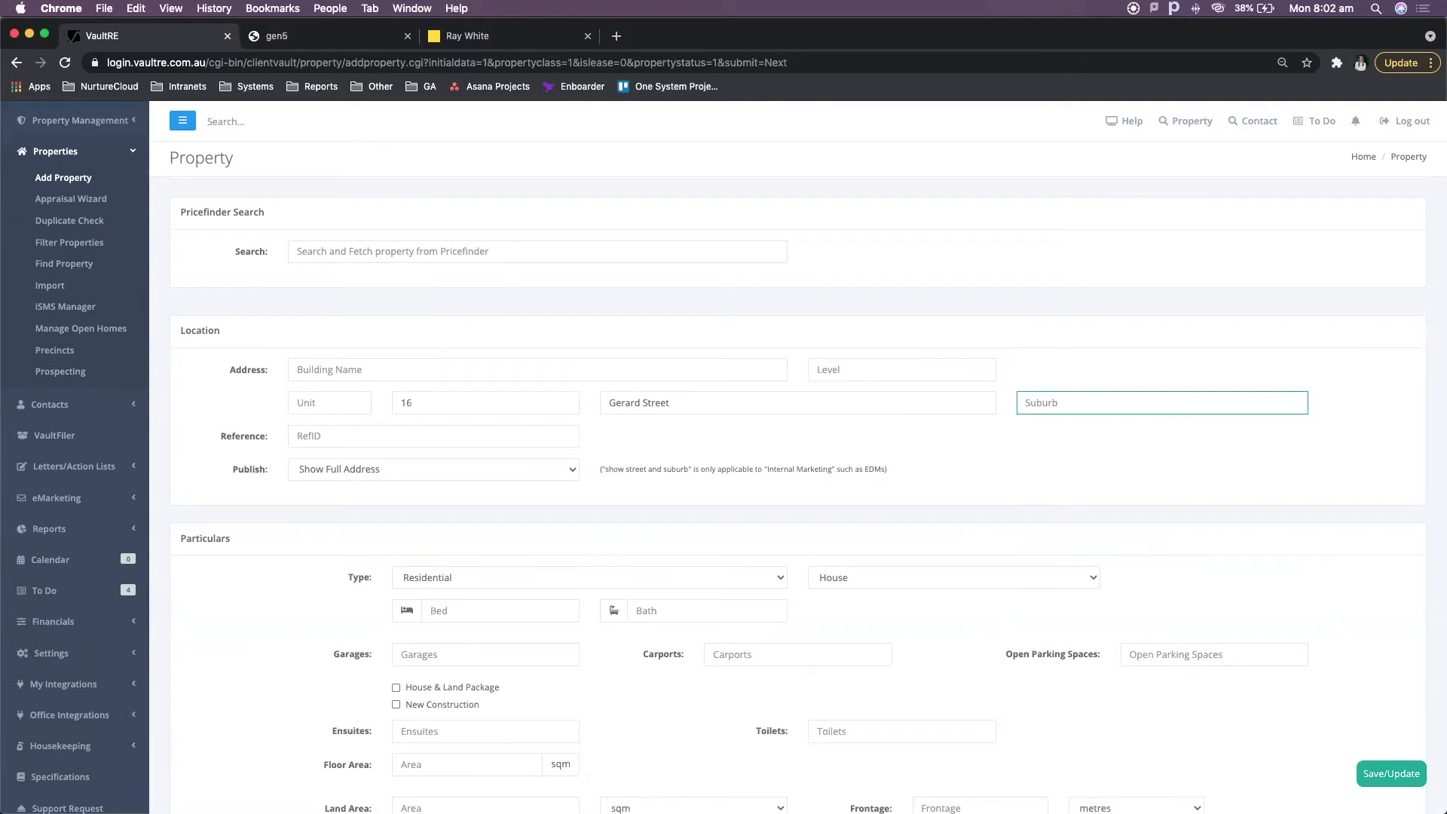
- Set the suburb to TARRAGINDI QLD (4121)
text(tarr)
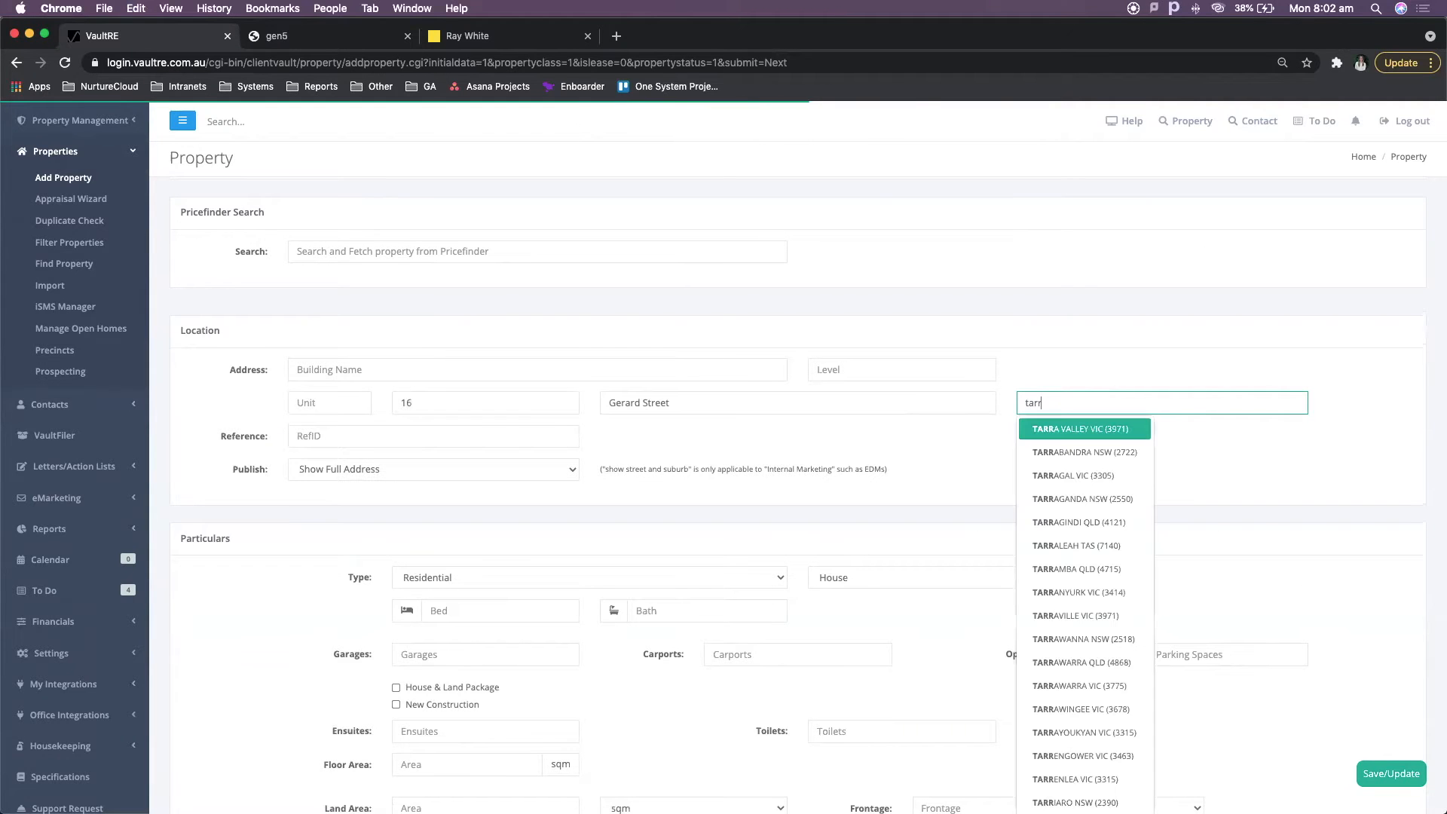
text(agindi)
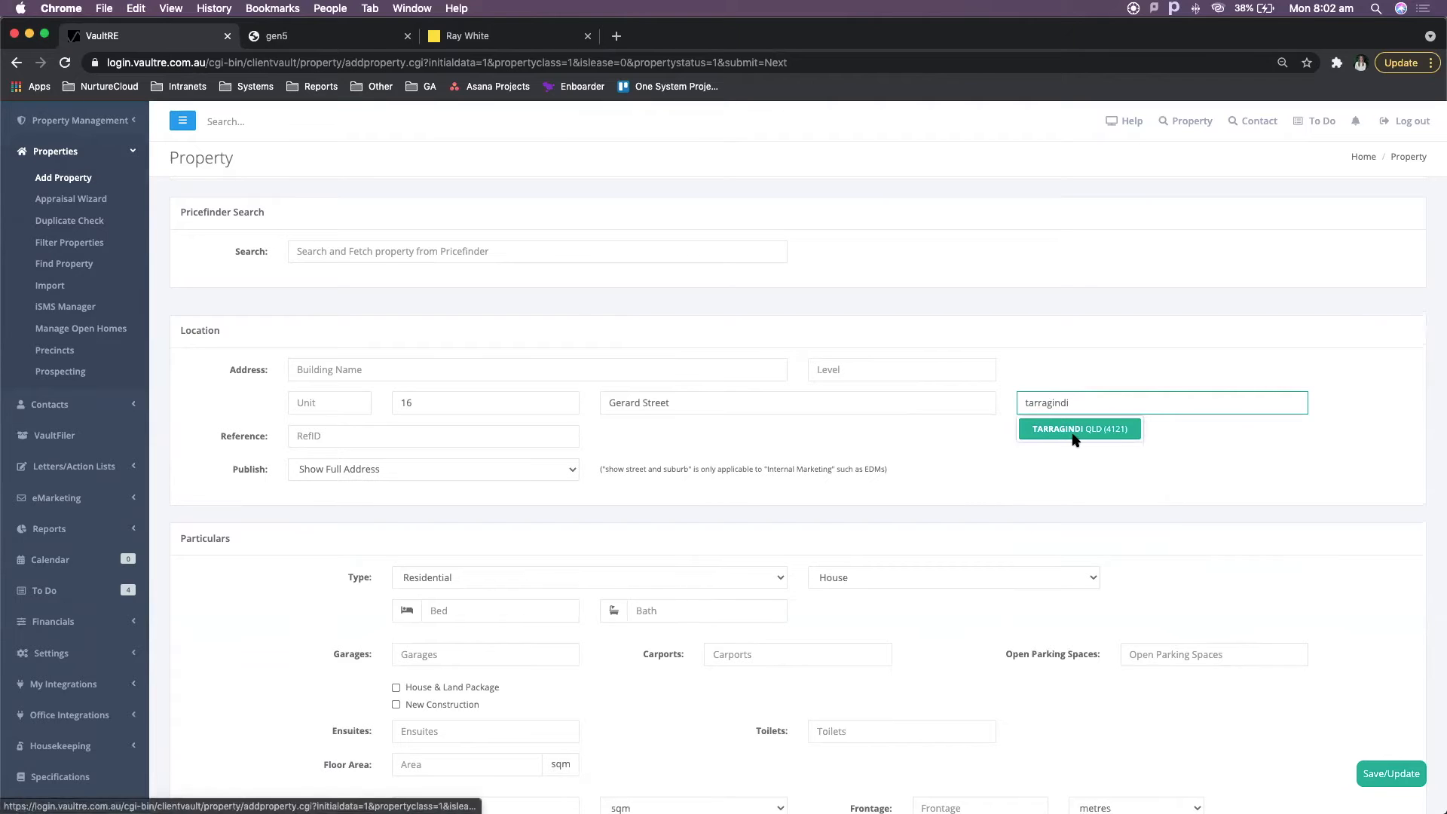
click(1074, 430)
scroll(784, 588, down, 2)
scroll(765, 598, down, 1)
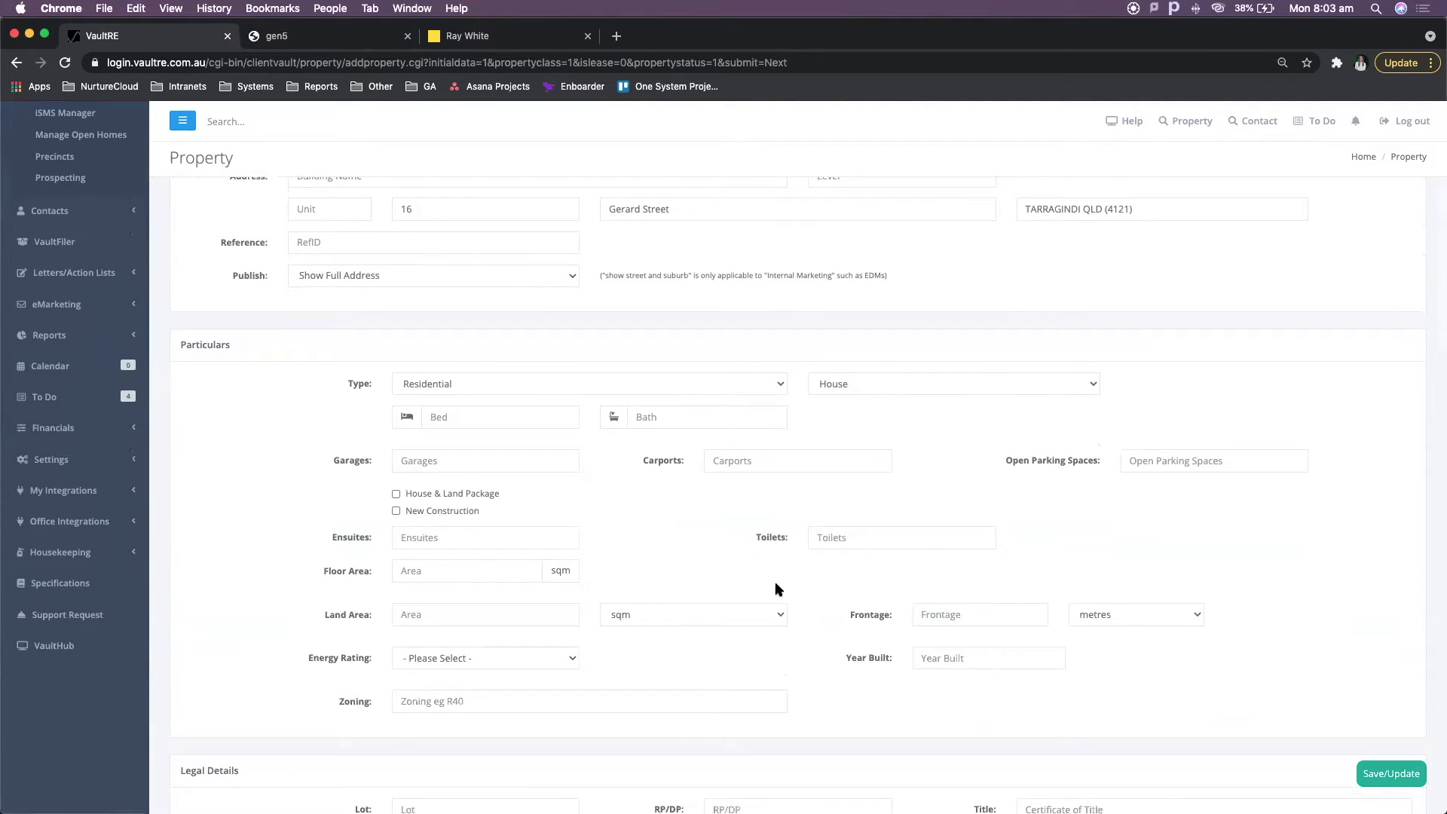
- Enter 2 bedrooms, 2 bathrooms and 2 garages for the property
click(508, 417)
text(2)
click(675, 420)
text(2)
click(493, 467)
text(2)
click(659, 520)
- Assign a different staff member as the property's primary contact and save the new property
scroll(734, 516, down, 3)
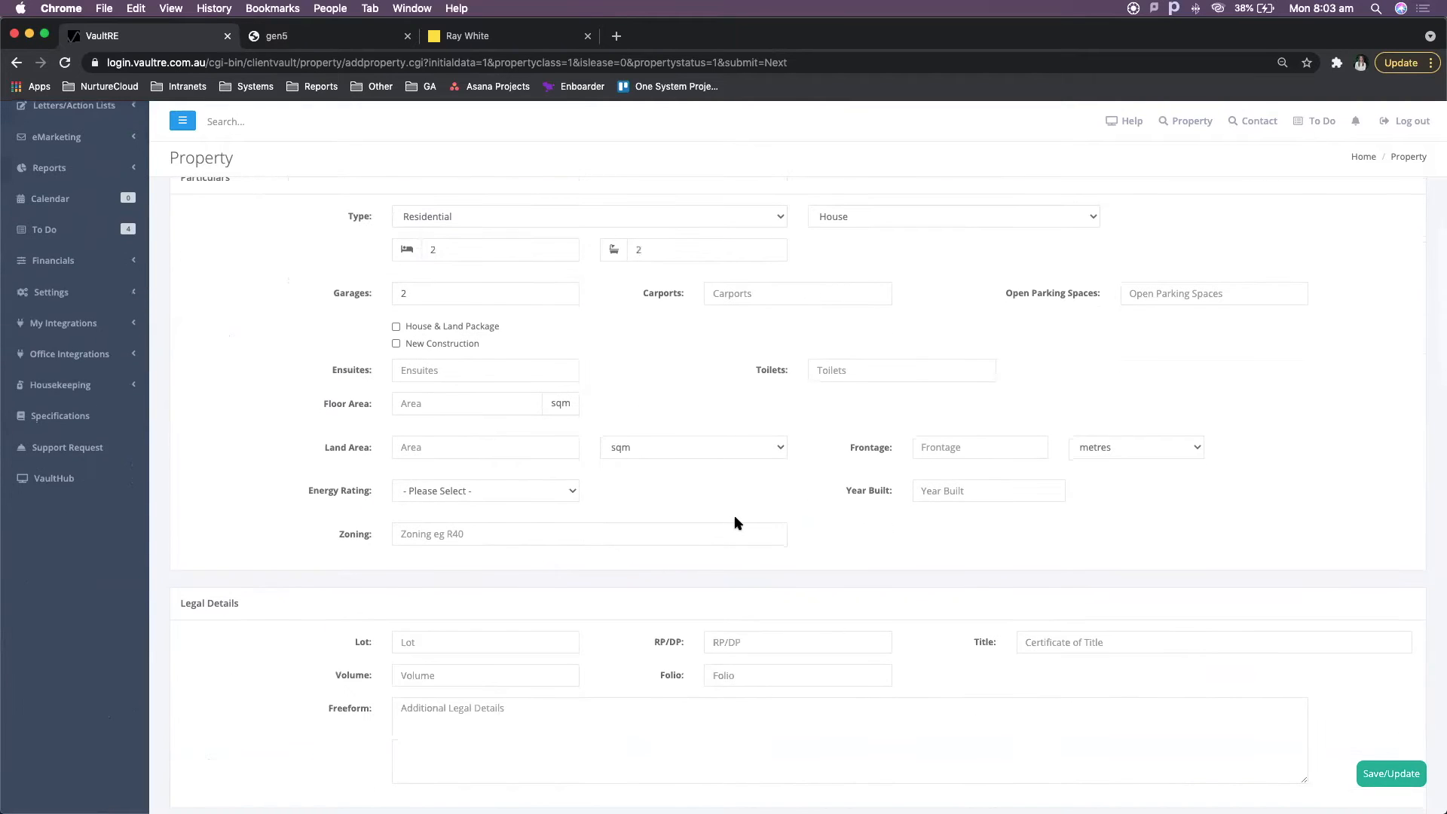
scroll(738, 523, down, 6)
scroll(740, 525, down, 5)
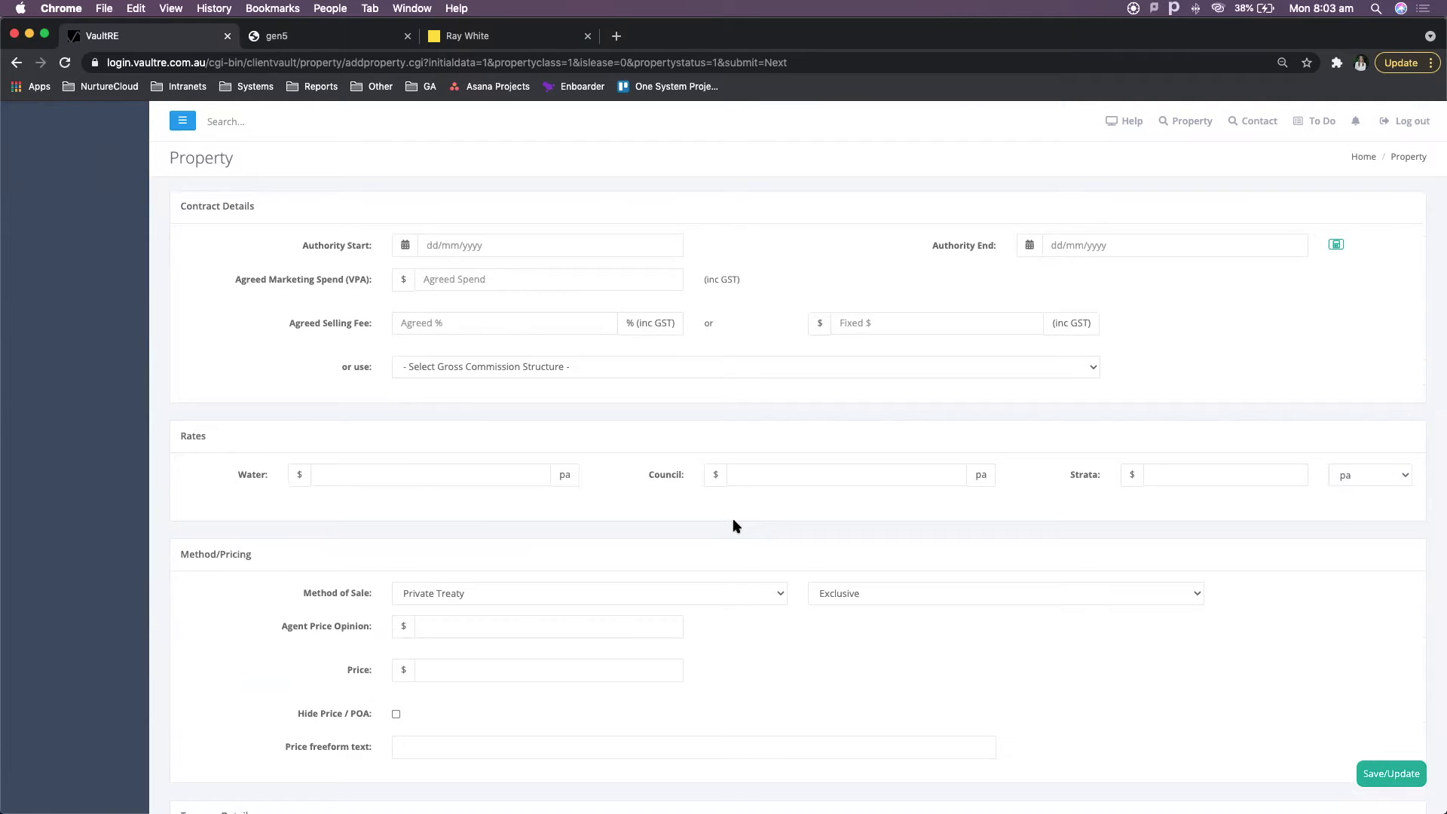
scroll(735, 526, down, 20)
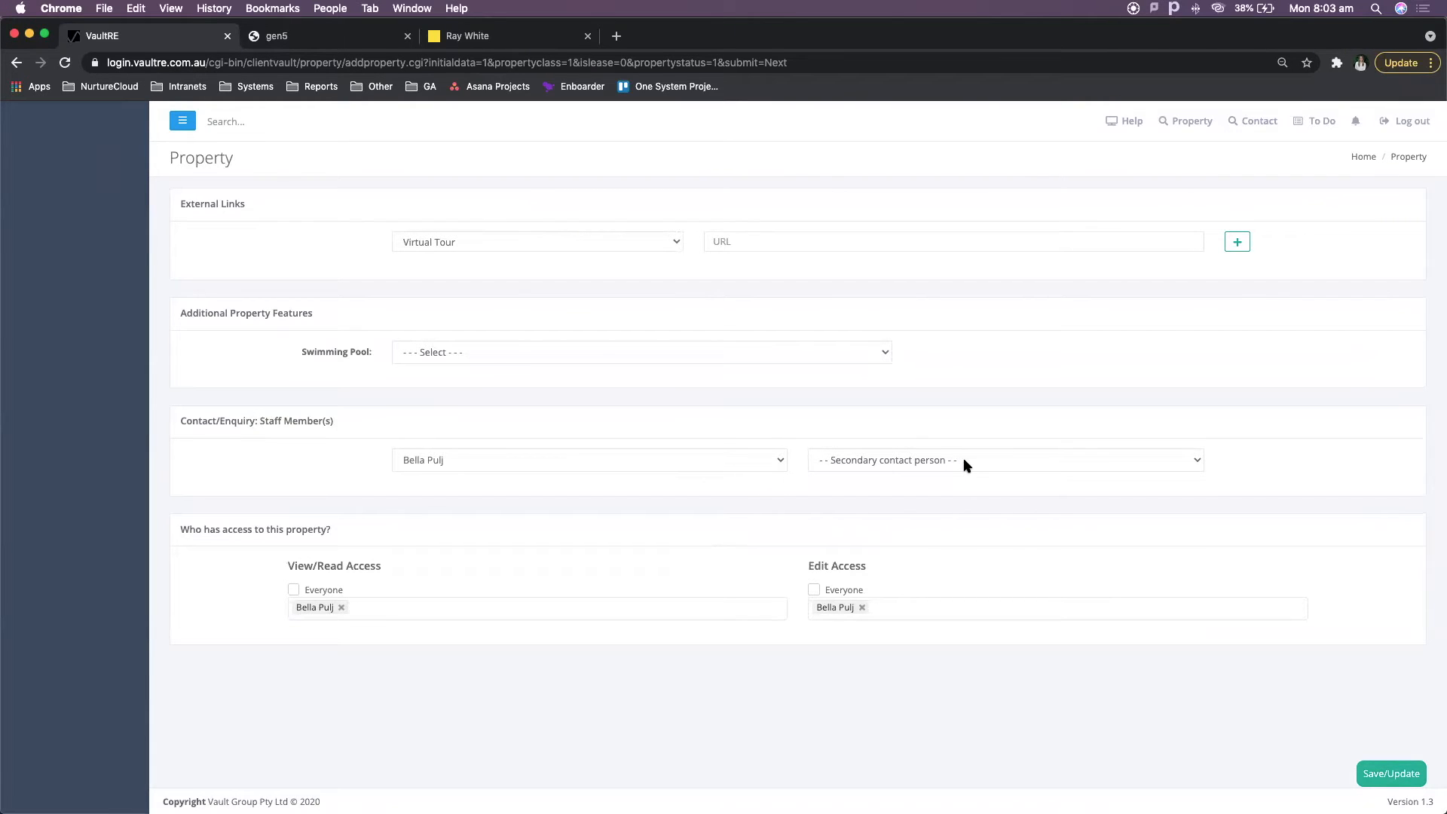
click(777, 462)
click(856, 504)
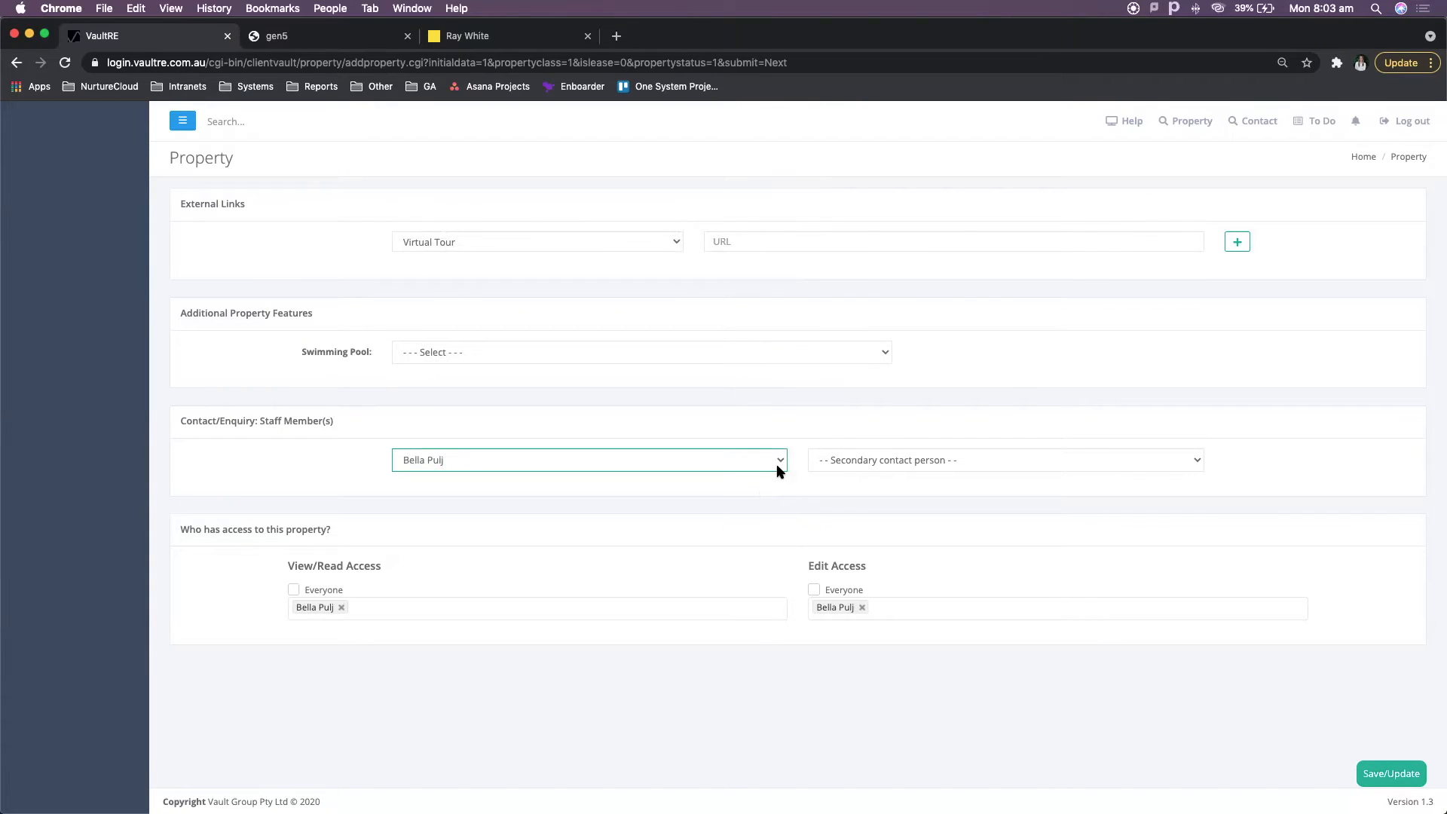
click(776, 462)
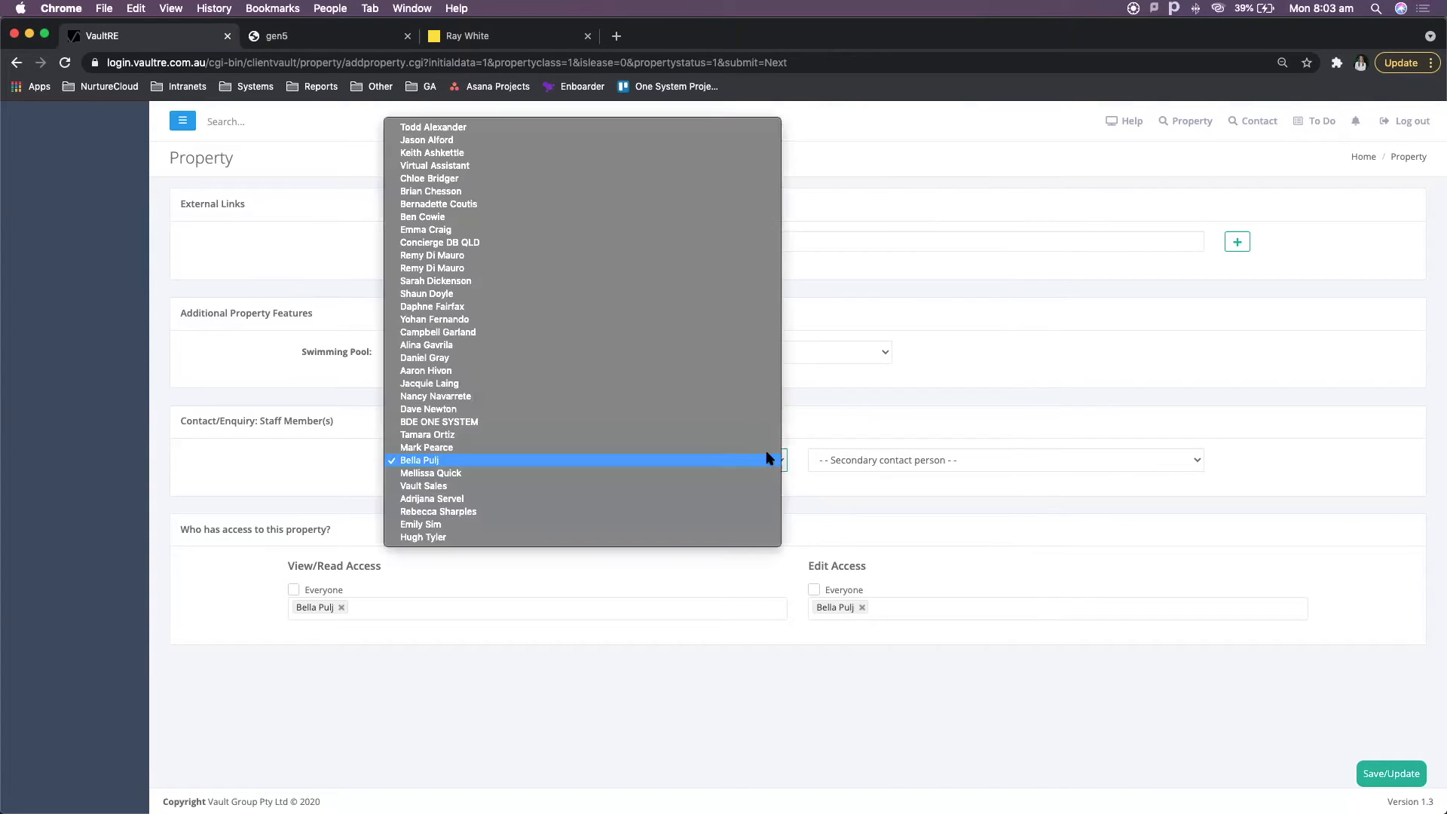
click(752, 437)
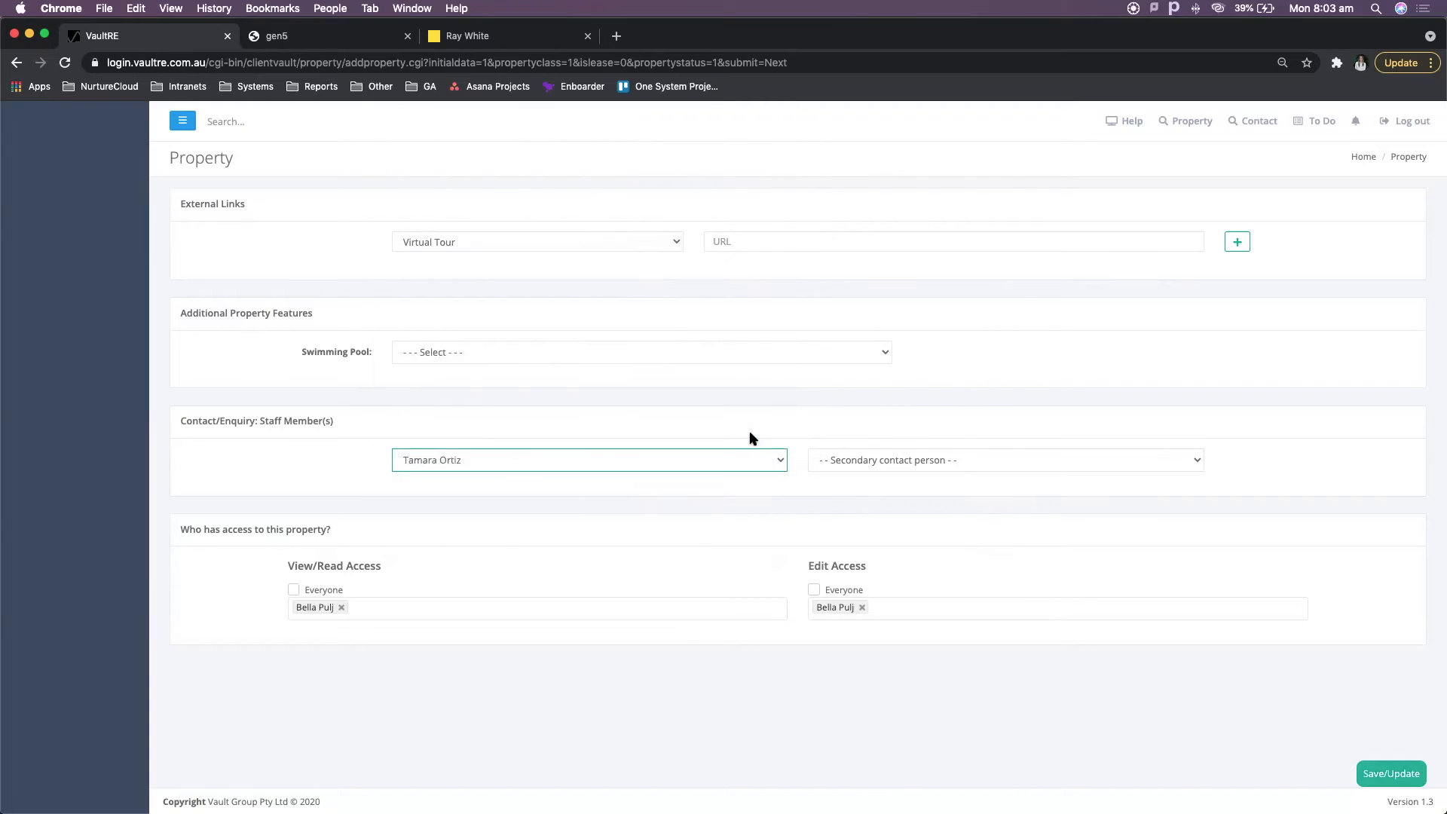
click(797, 503)
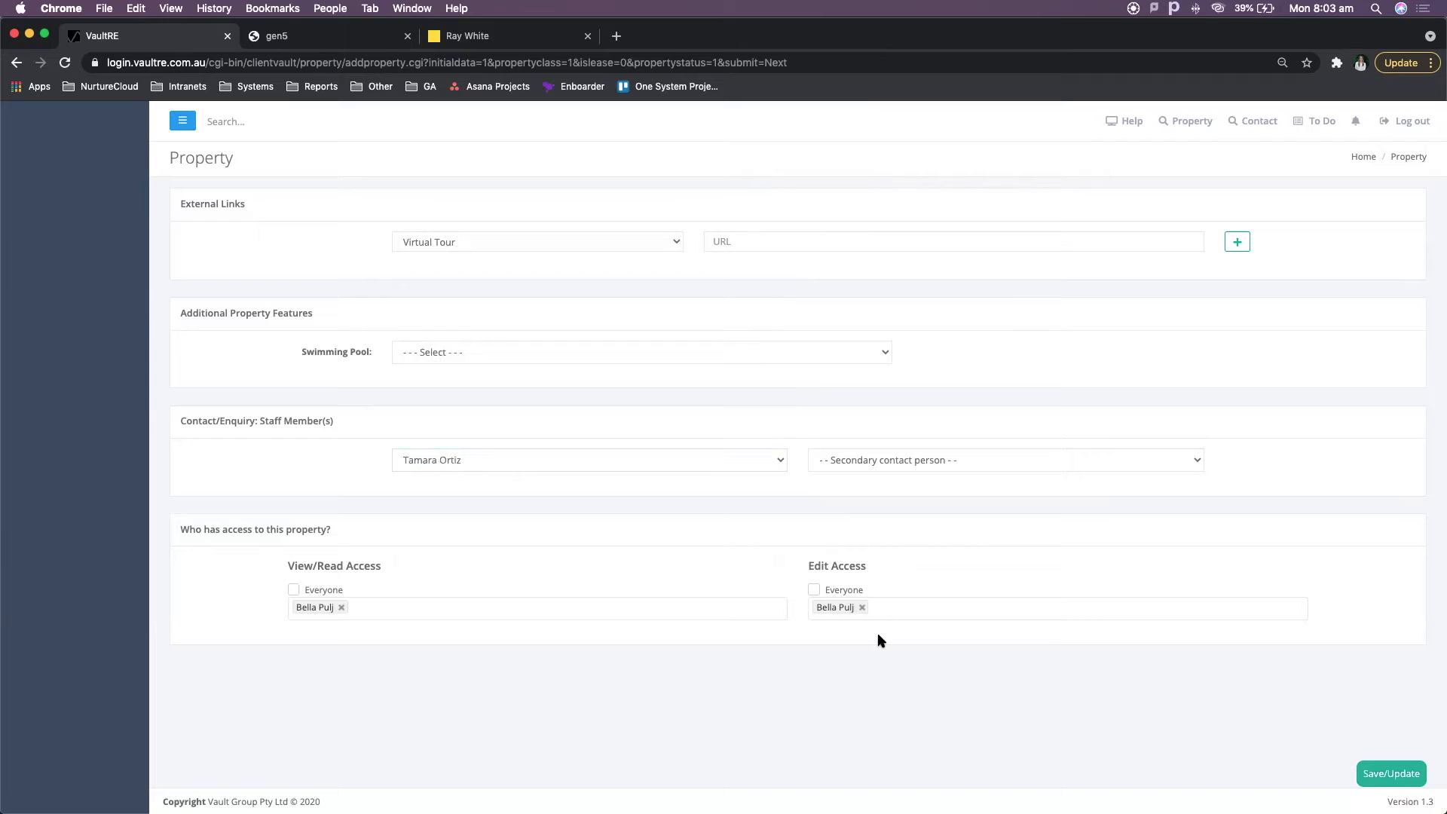
click(1400, 781)
click(1392, 774)
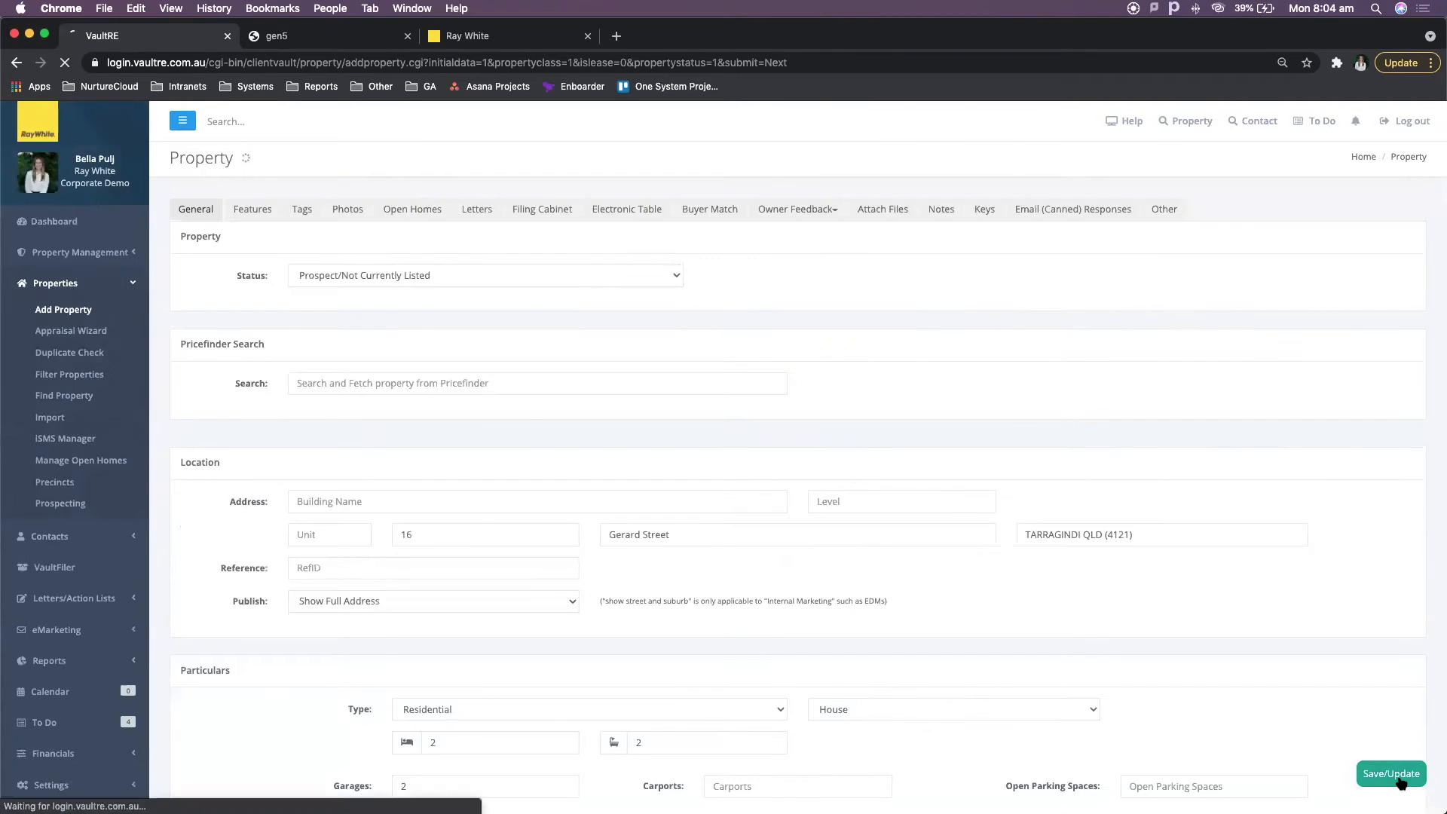
- Open the Appraisal Wizard, fill in the owner's title and name, and review the duplicate contact match
click(88, 333)
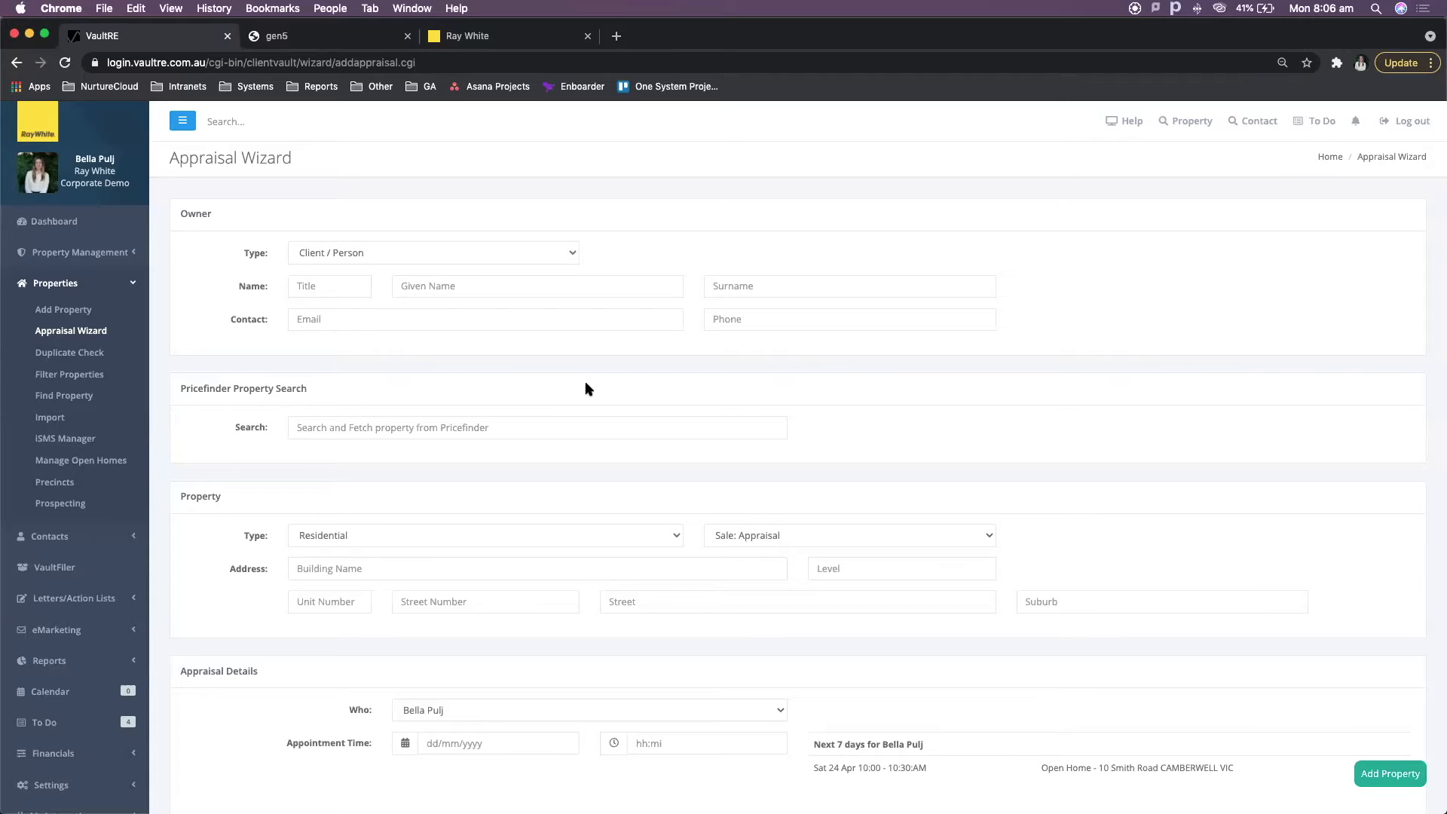
click(443, 257)
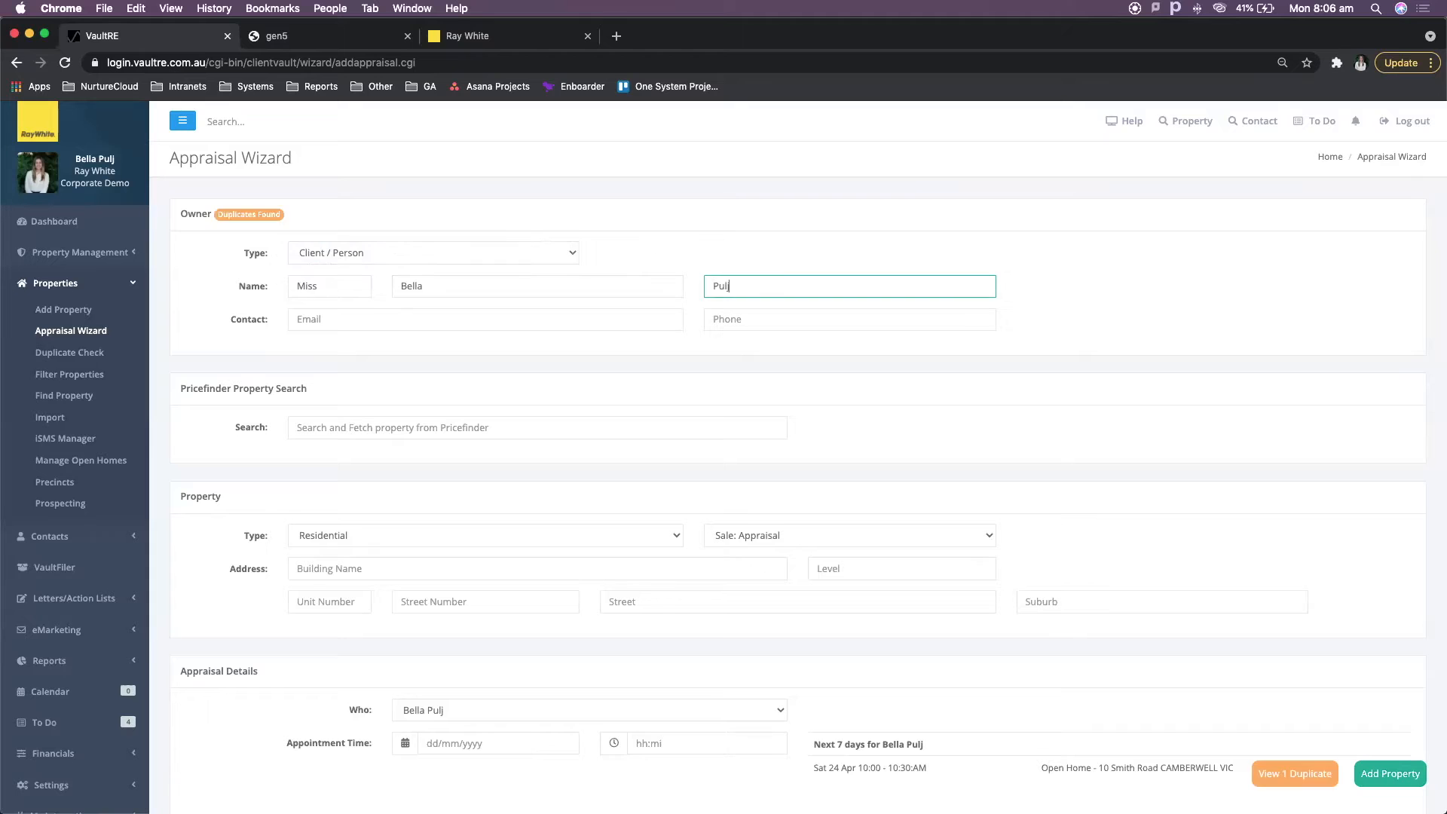
click(1293, 776)
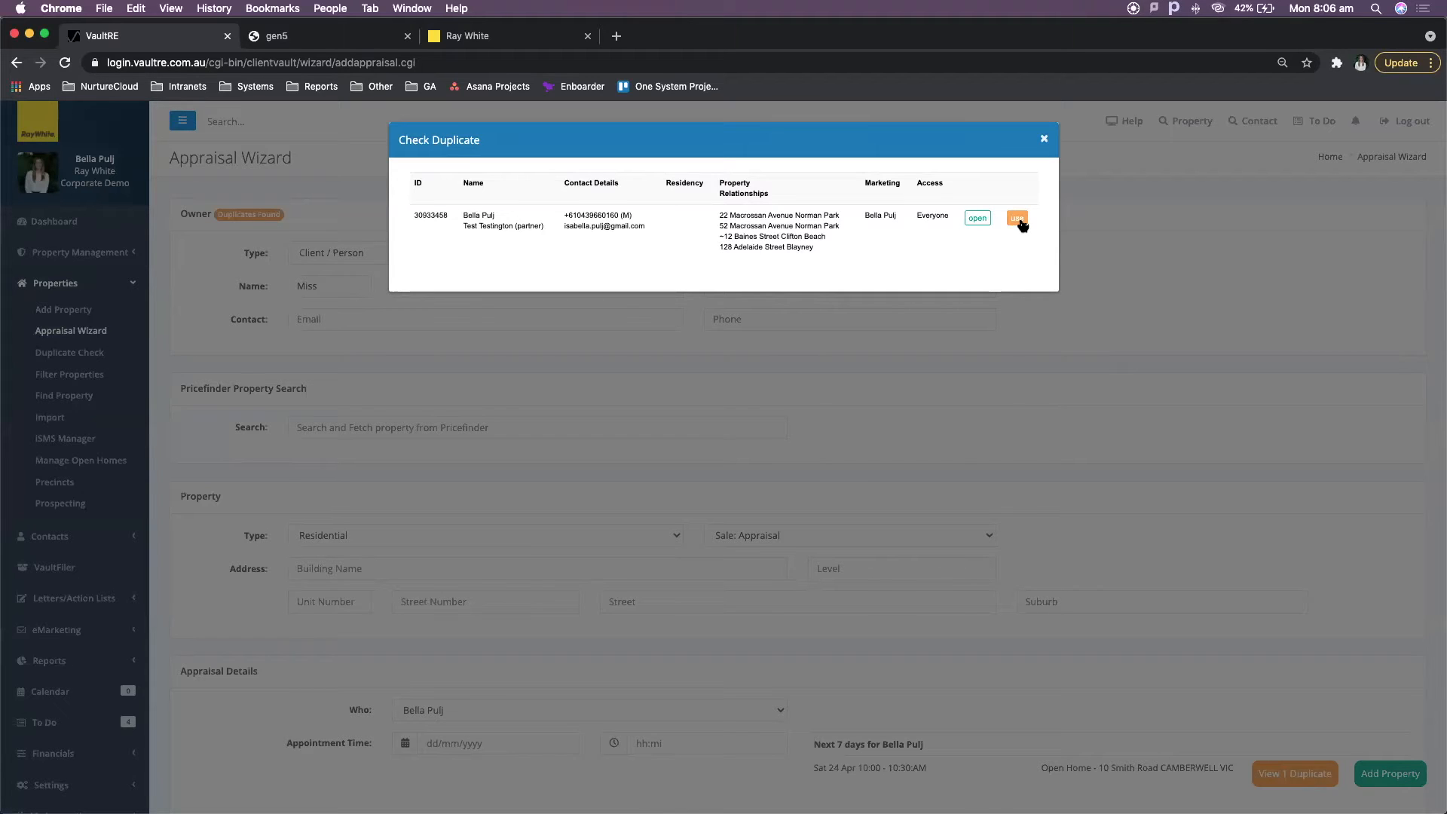
click(1042, 142)
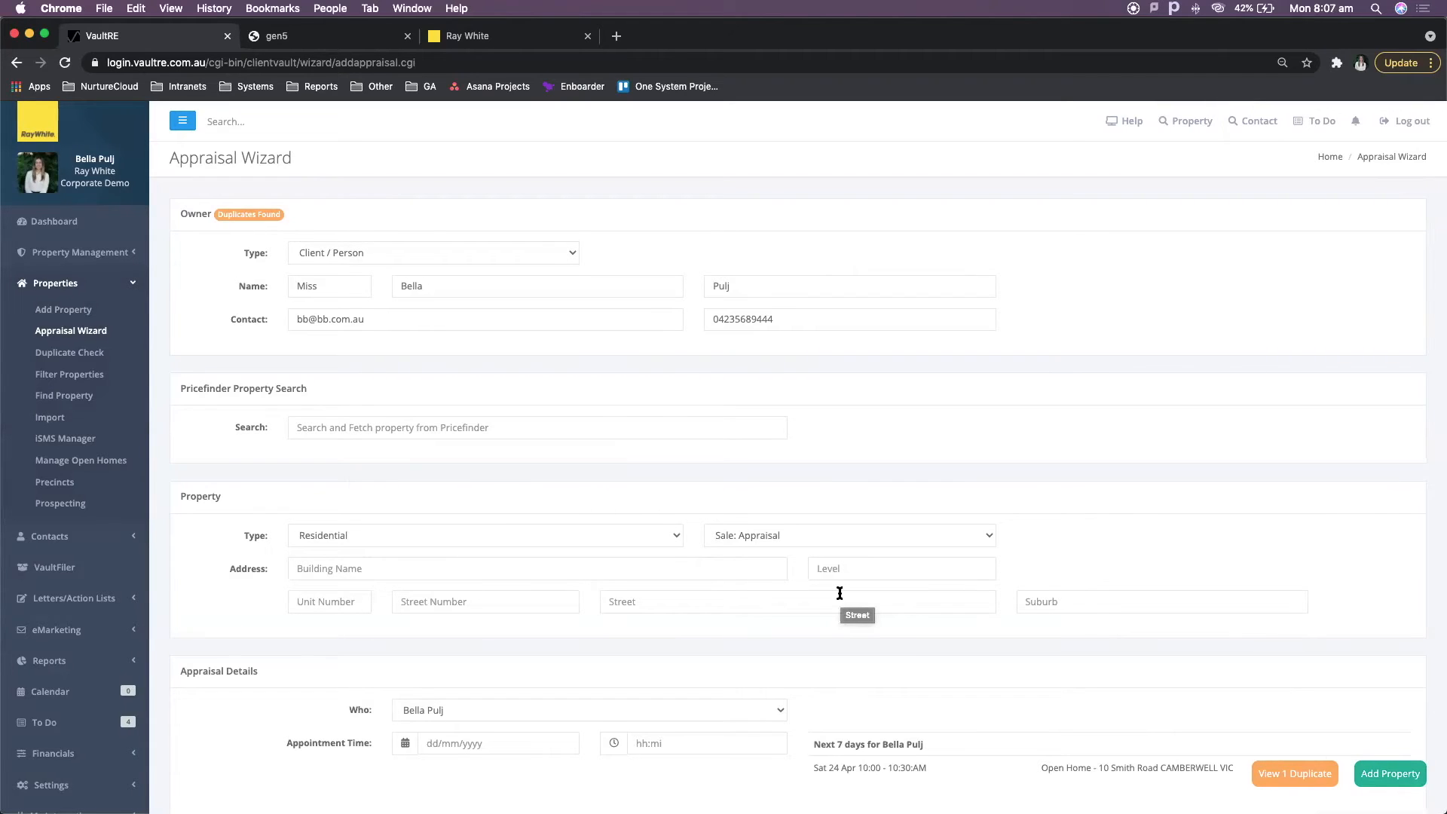
- Examine the property type and sale/lease status options and the remaining appraisal sections
scroll(840, 594, down, 1)
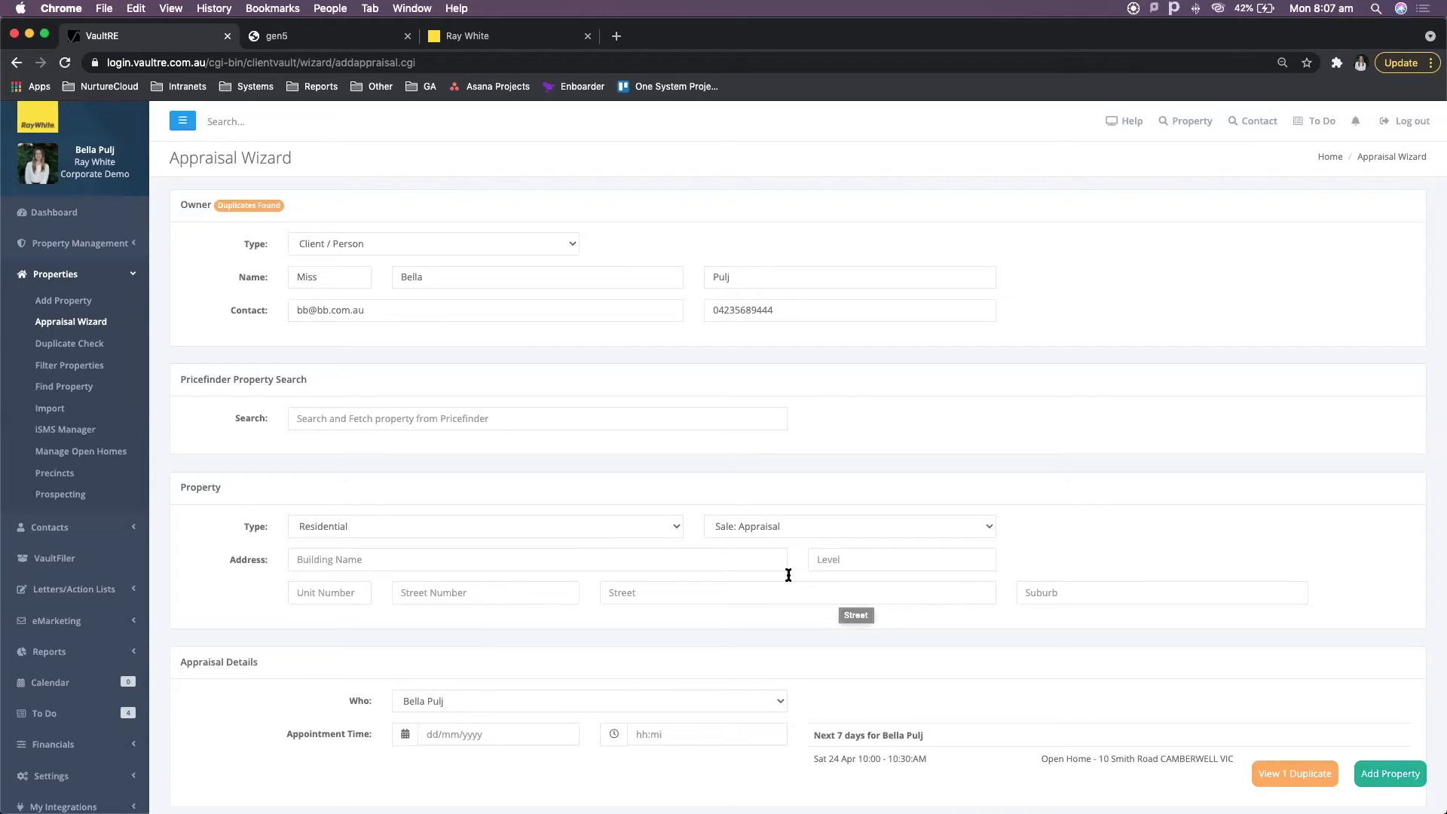
click(625, 531)
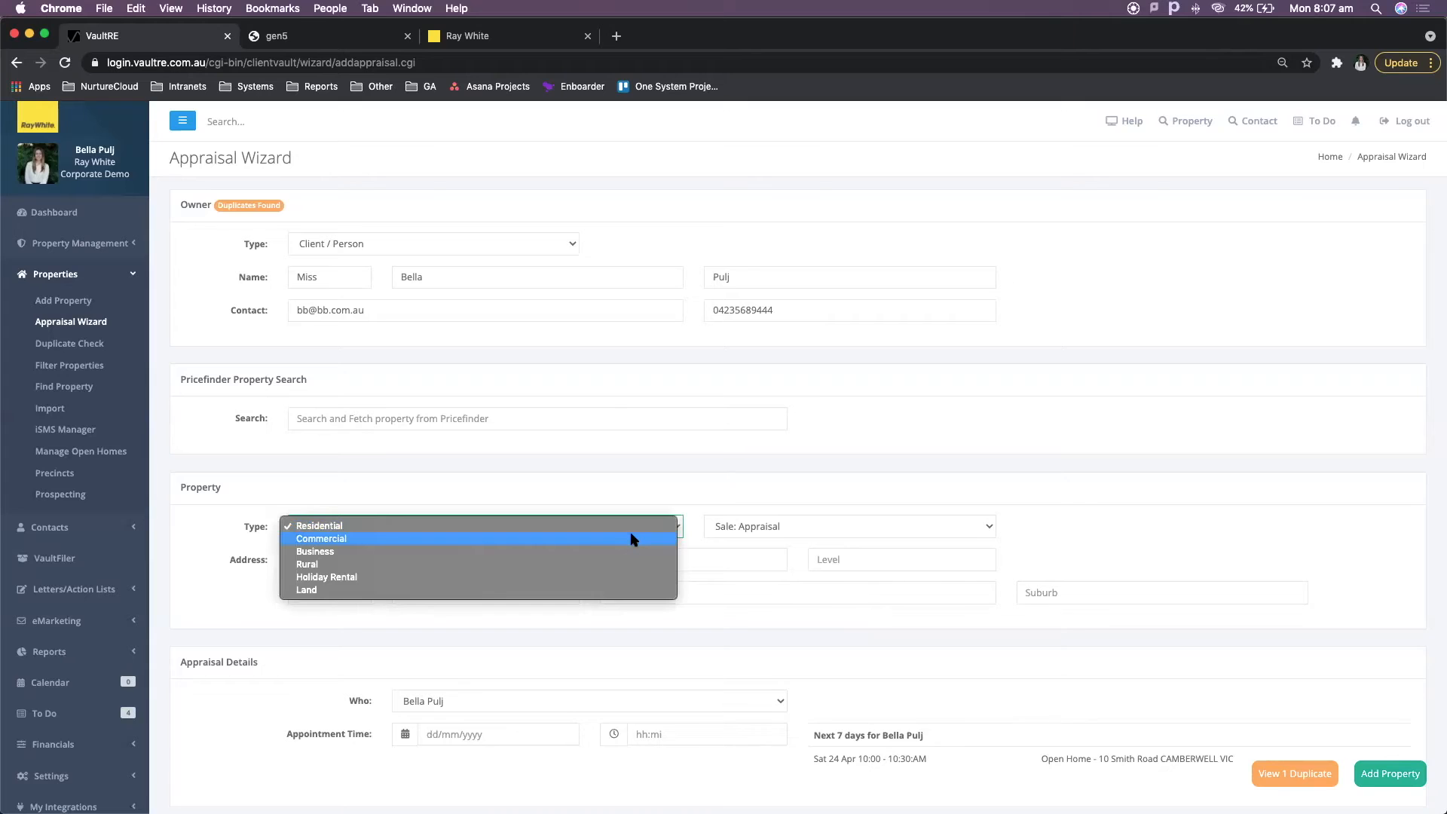
click(799, 533)
click(803, 531)
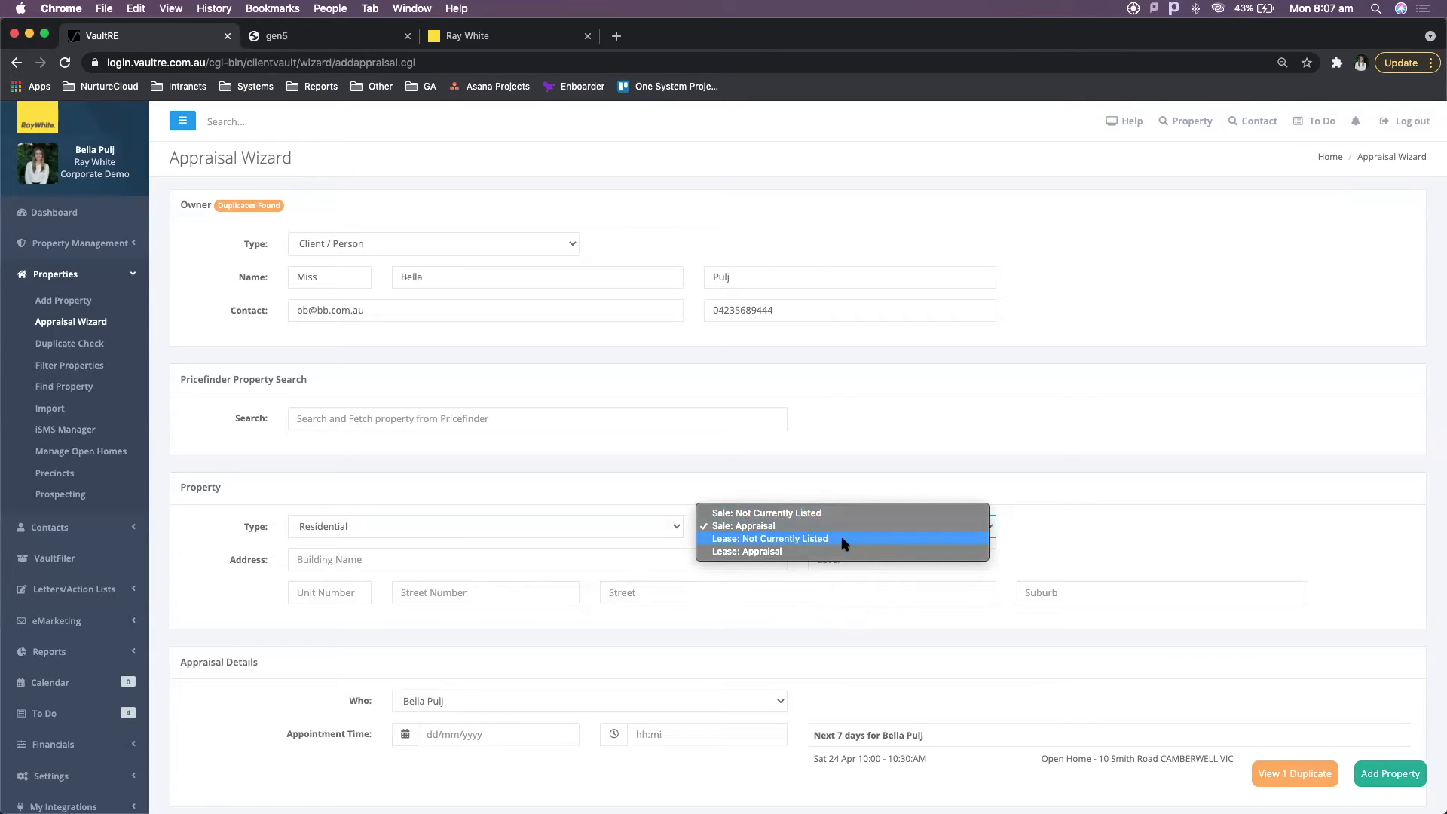
click(731, 464)
scroll(754, 464, down, 5)
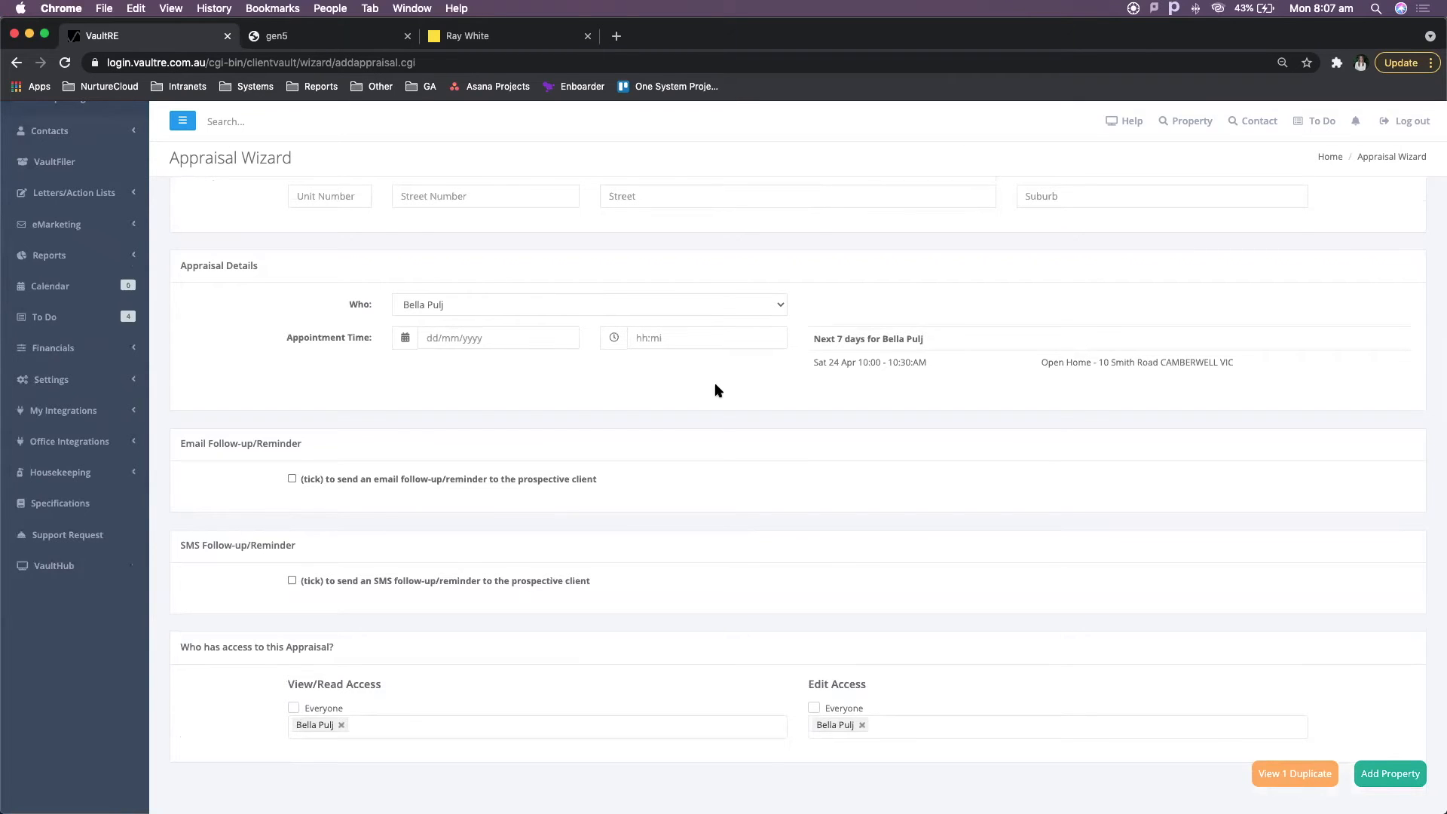
scroll(717, 390, down, 1)
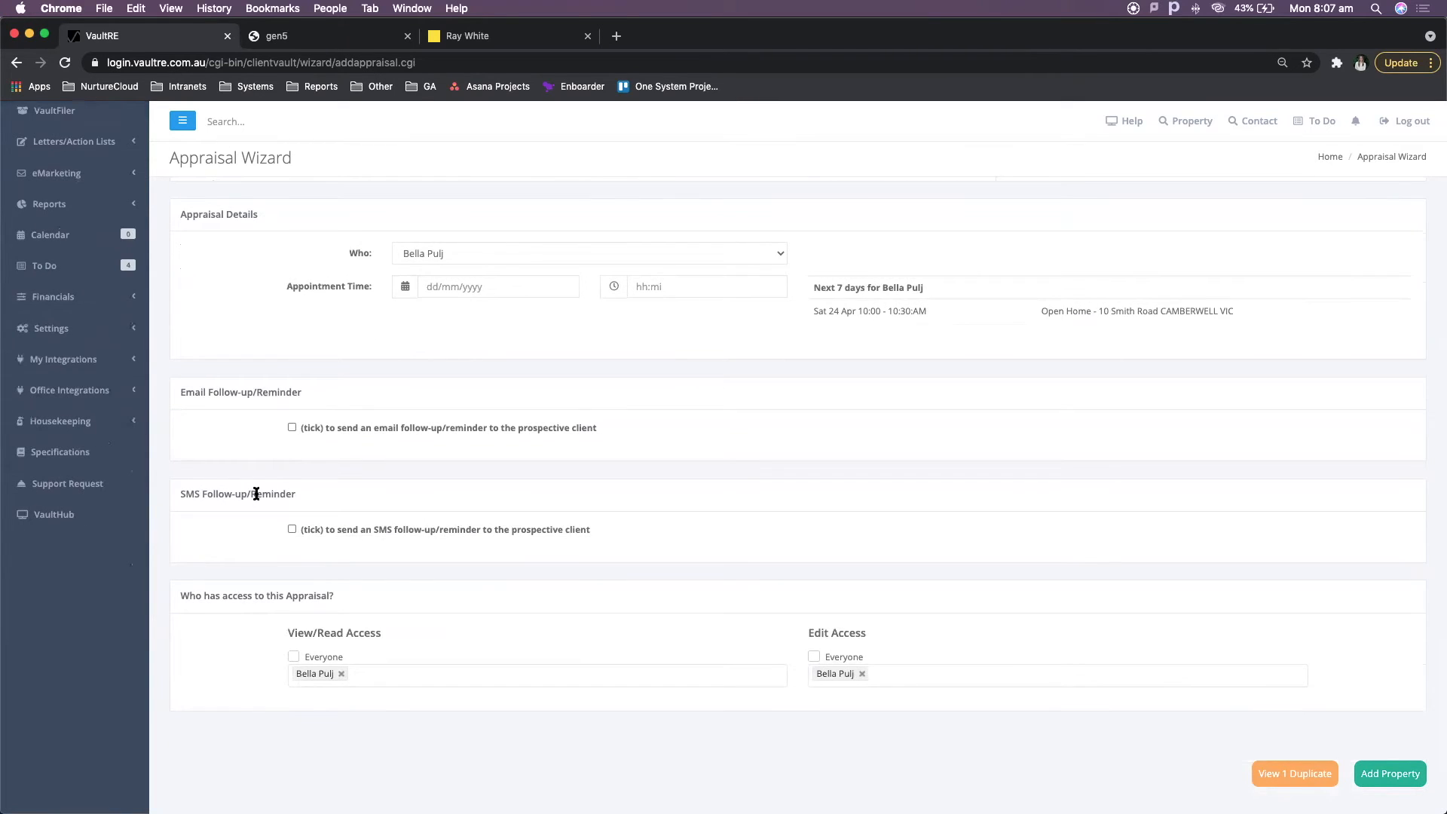
- Enable email and SMS follow-up reminders for the appraisal and browse the sender and template options
click(341, 429)
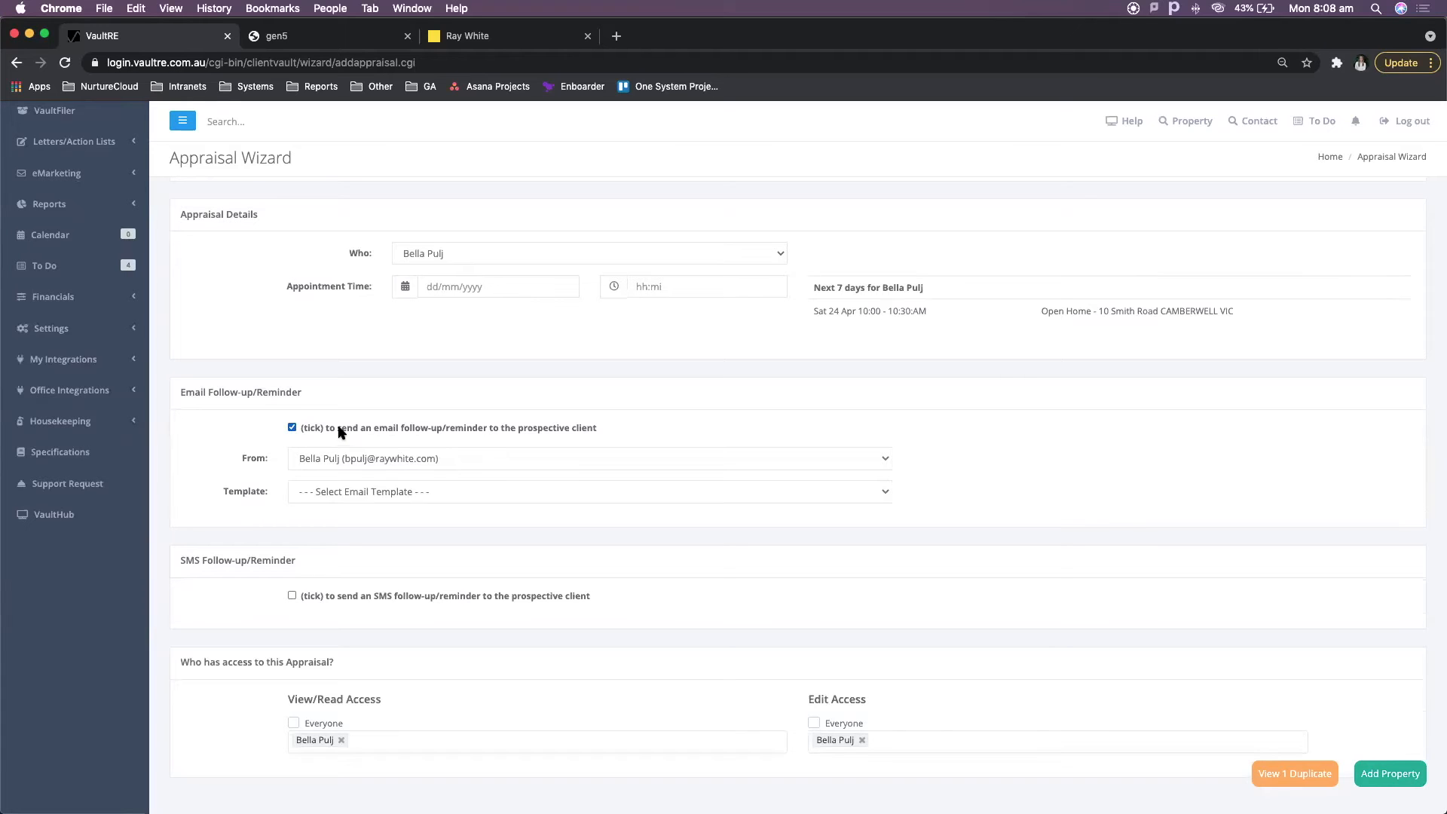
click(461, 596)
click(392, 460)
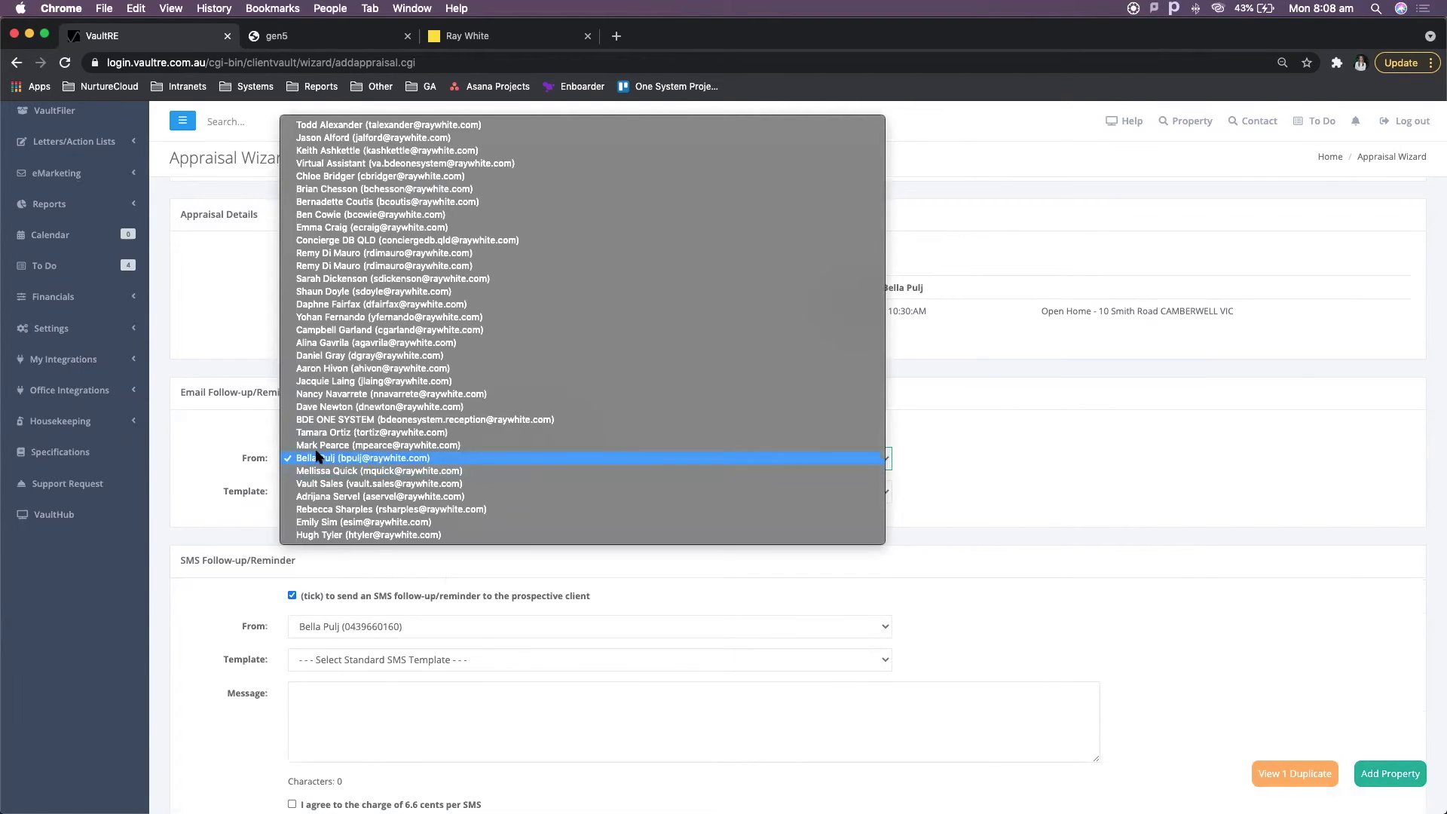
click(218, 436)
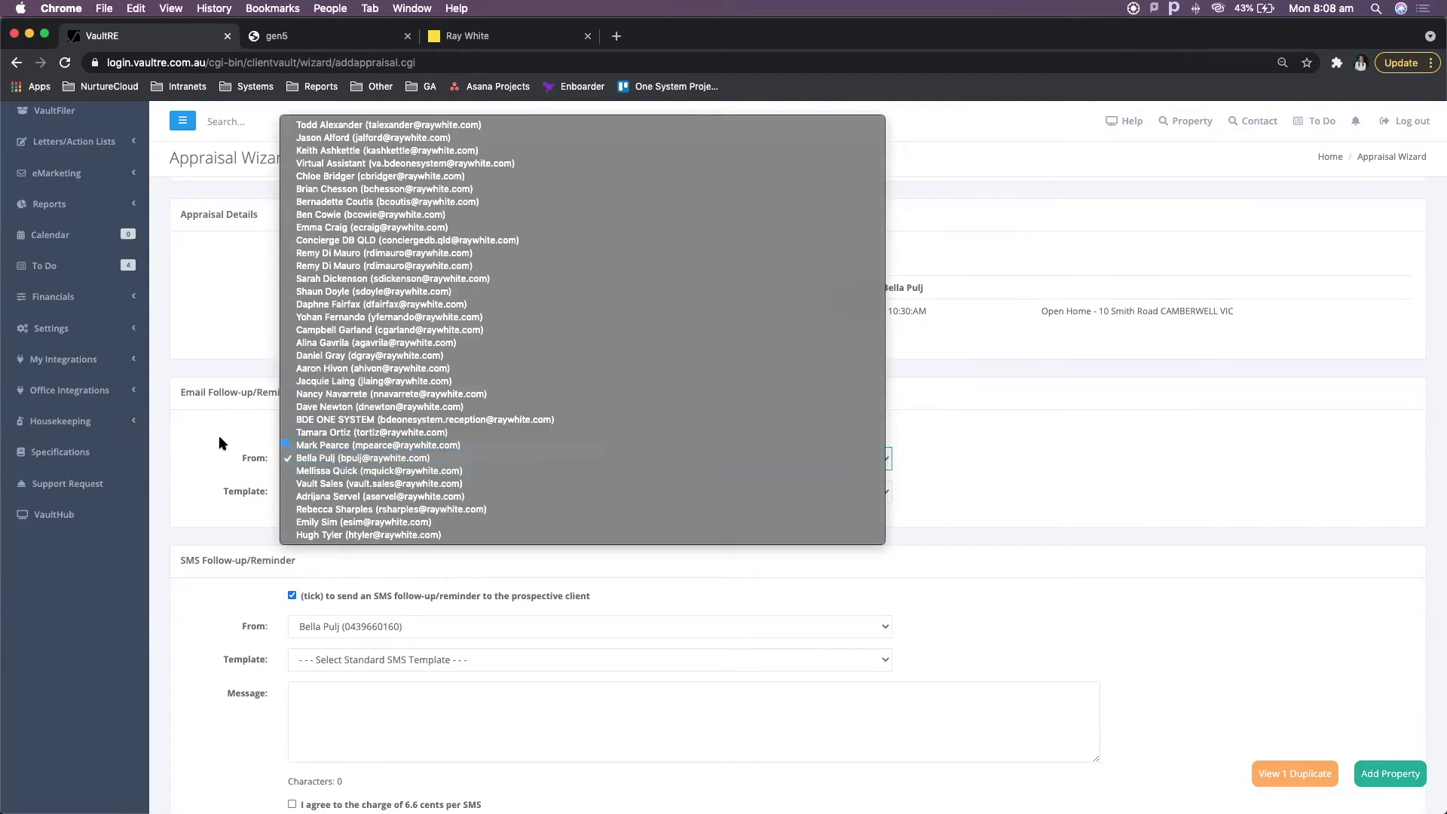
click(405, 498)
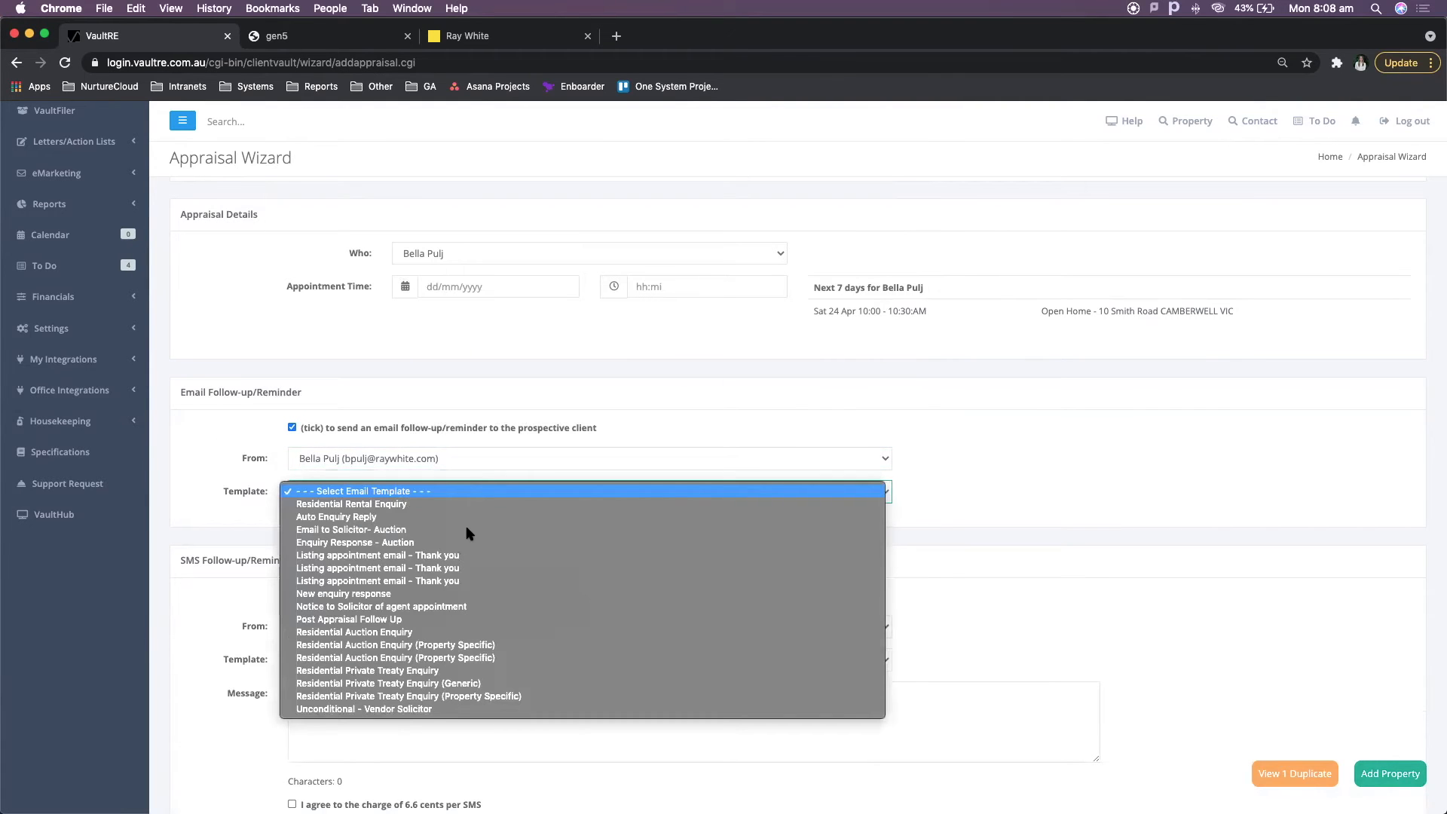
click(370, 730)
click(372, 662)
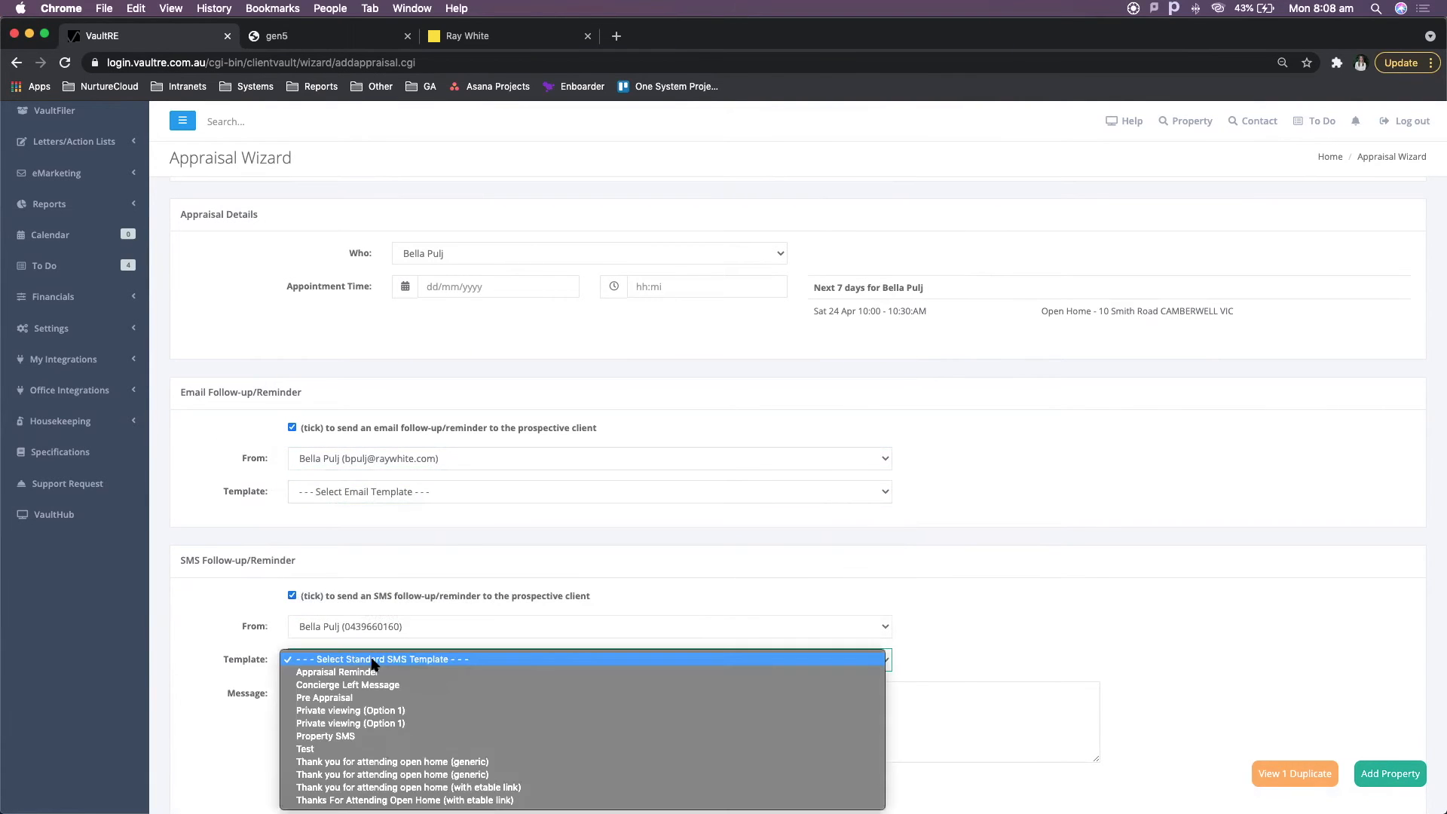
click(181, 594)
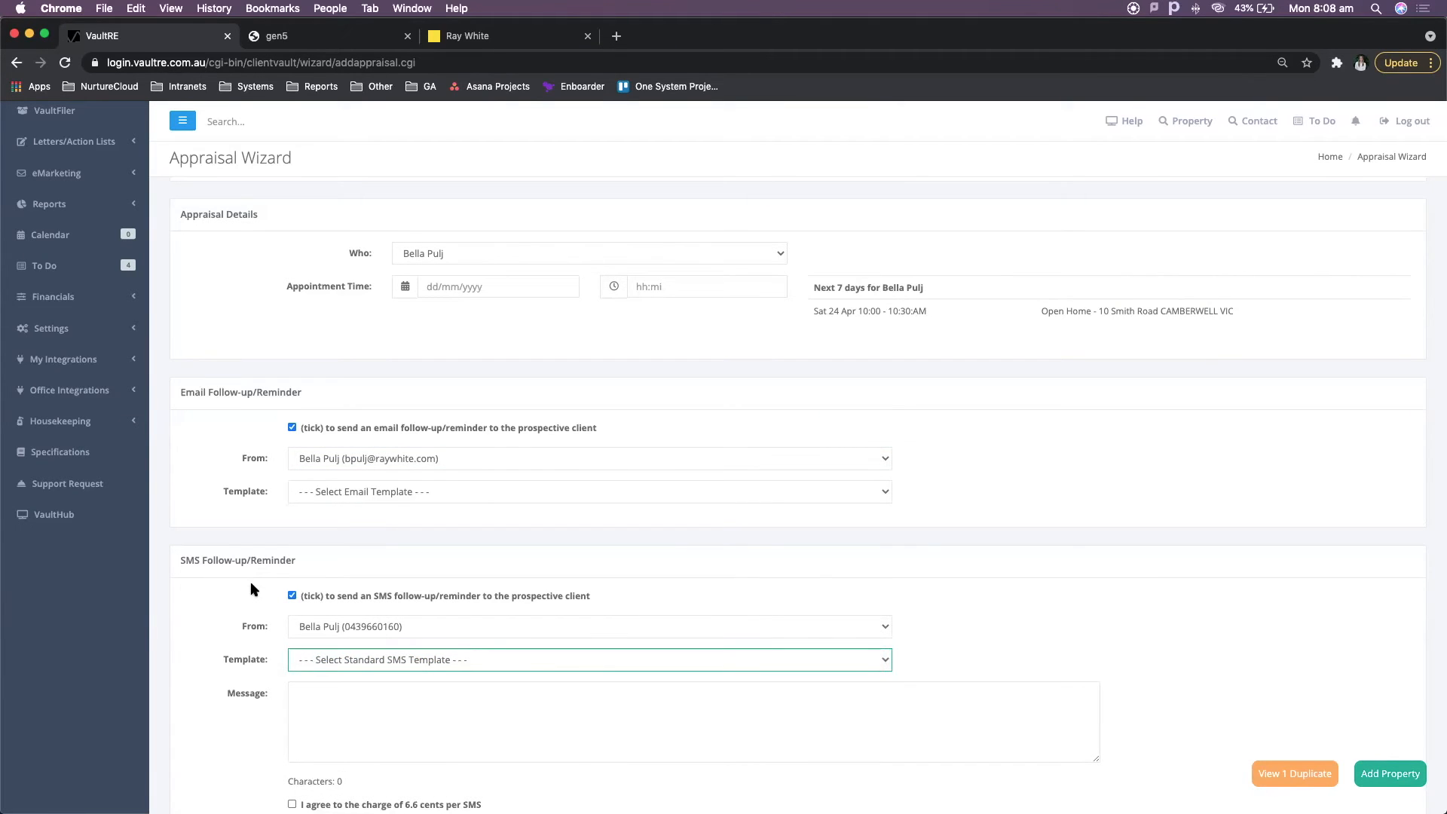
scroll(251, 589, down, 4)
click(312, 589)
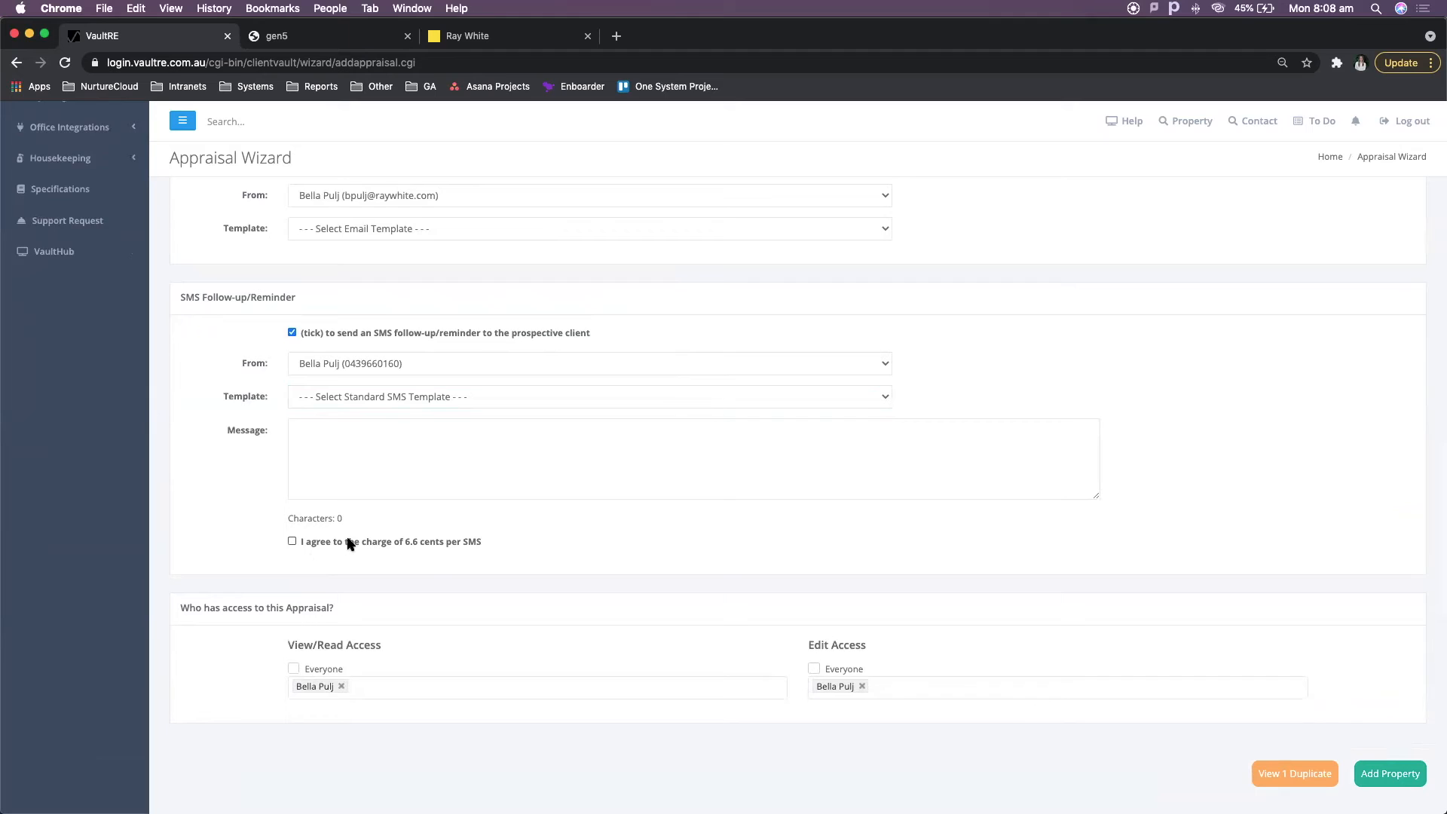
scroll(349, 544, down, 2)
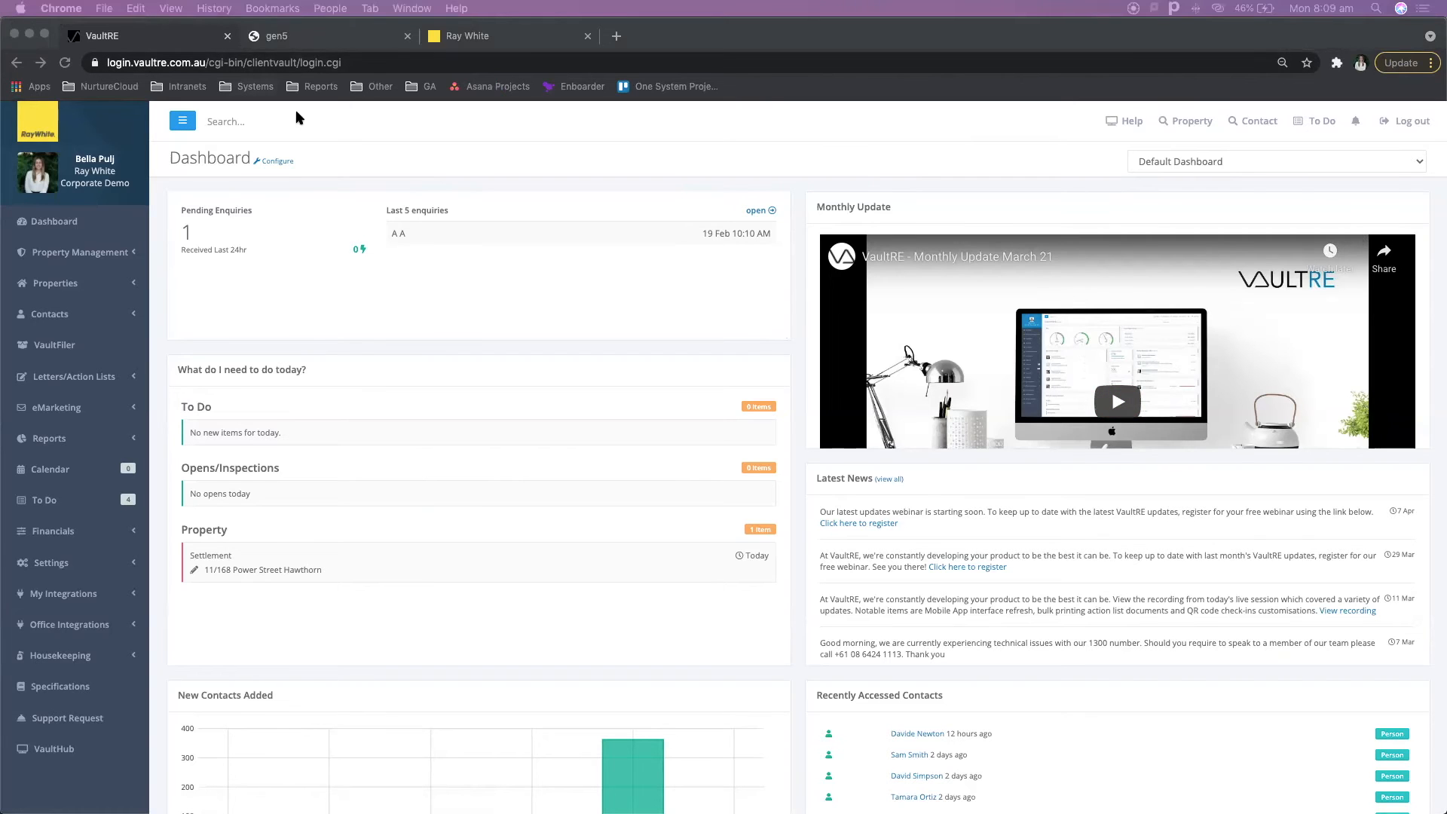
click(490, 161)
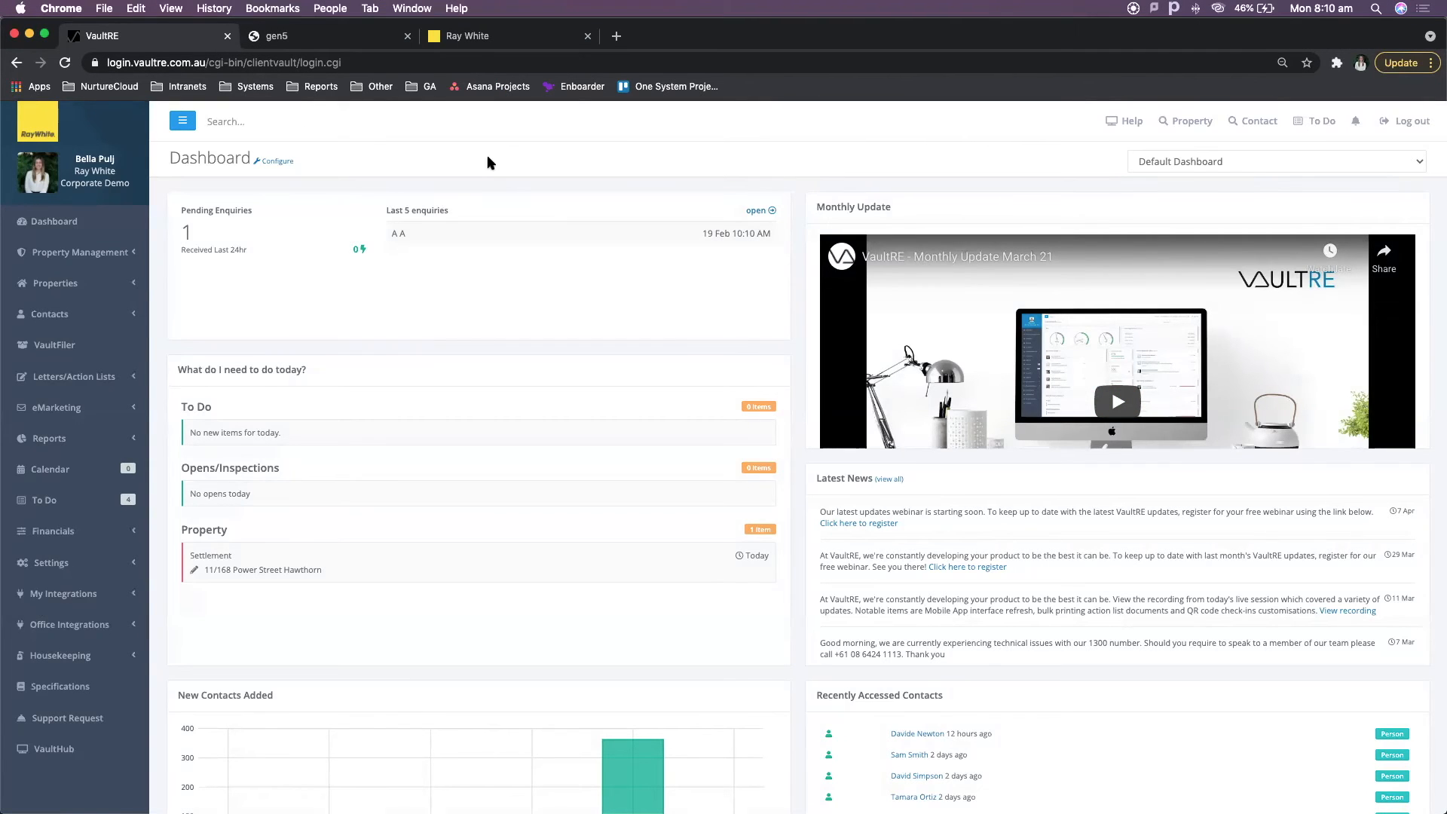
- Search for the contact by first name and open their full contact record
click(239, 130)
text(davide)
click(271, 156)
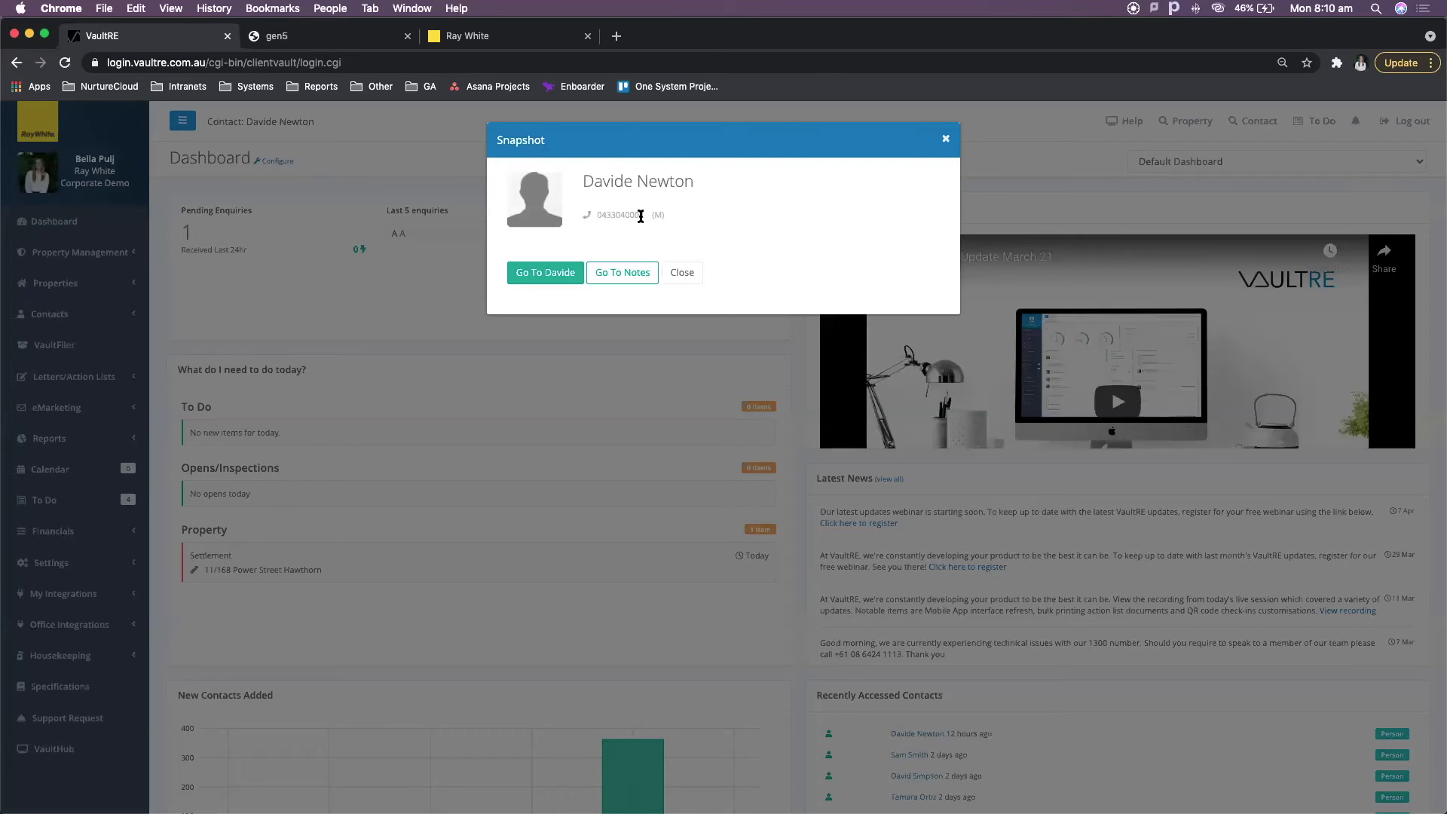
click(539, 275)
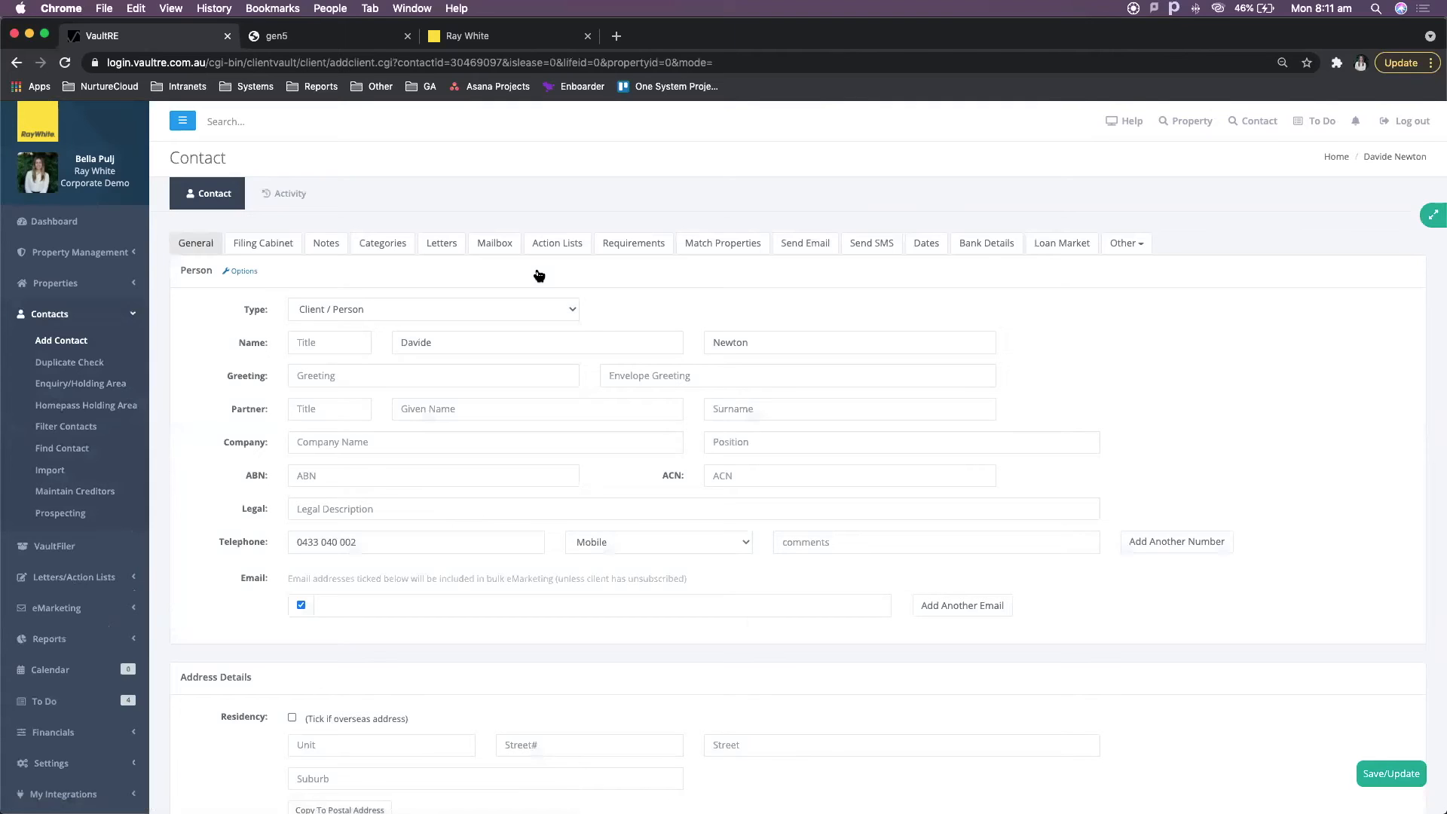
- Attach a property to the contact to start an Appraisal Wizard linked to them
click(244, 272)
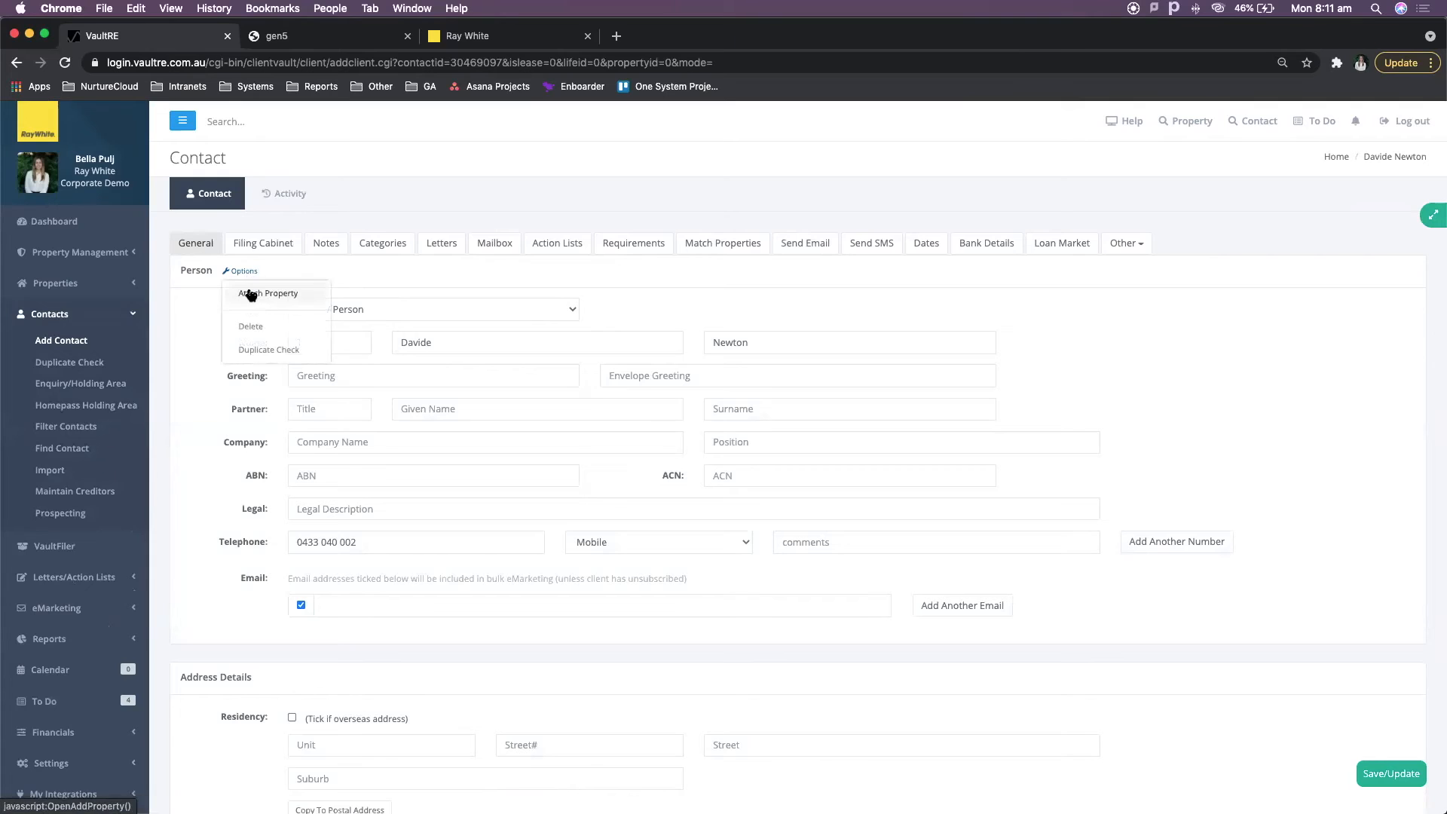
click(250, 294)
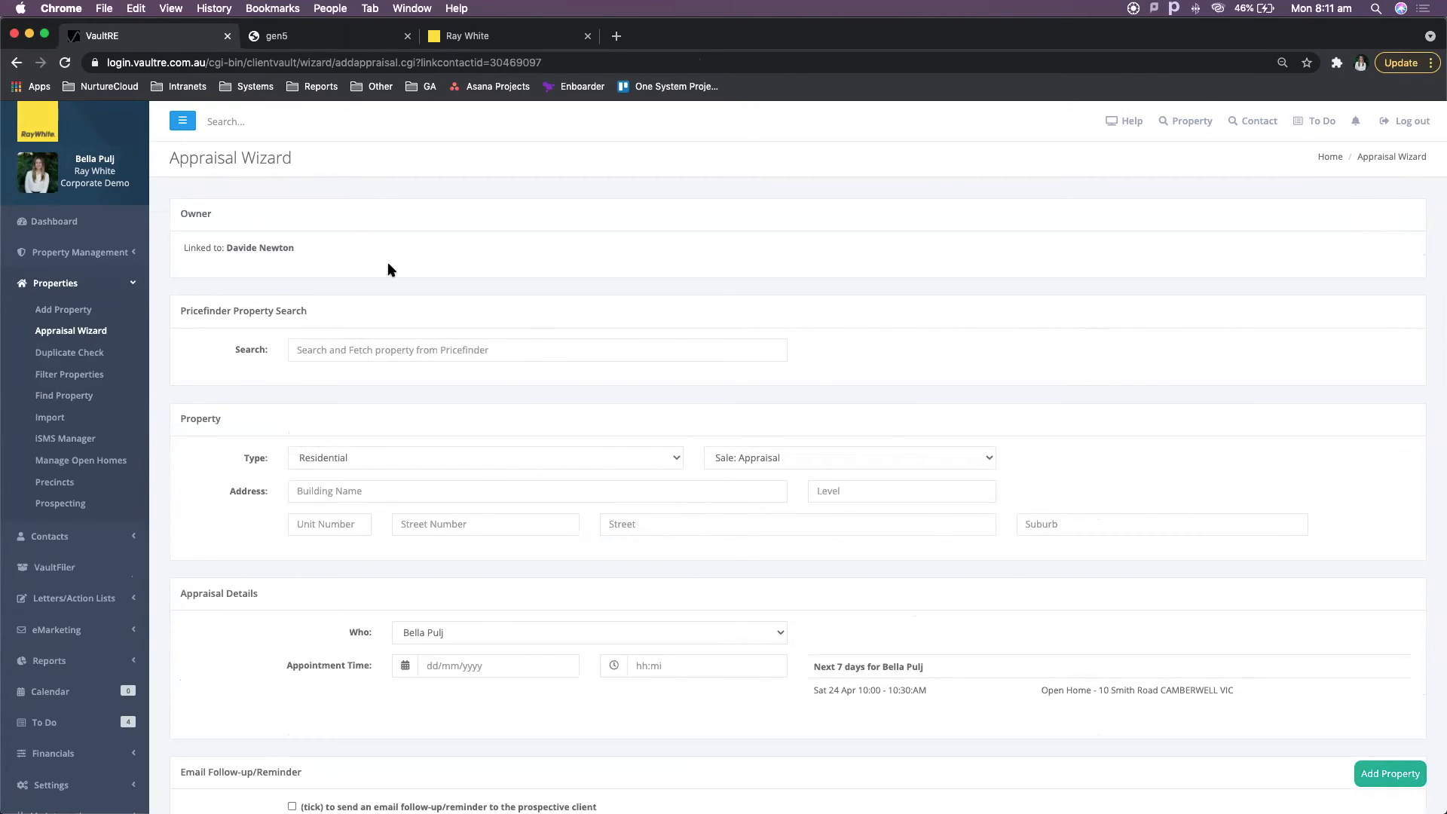
- Review the property type and sale/lease status choices and scroll through the linked appraisal form
click(634, 462)
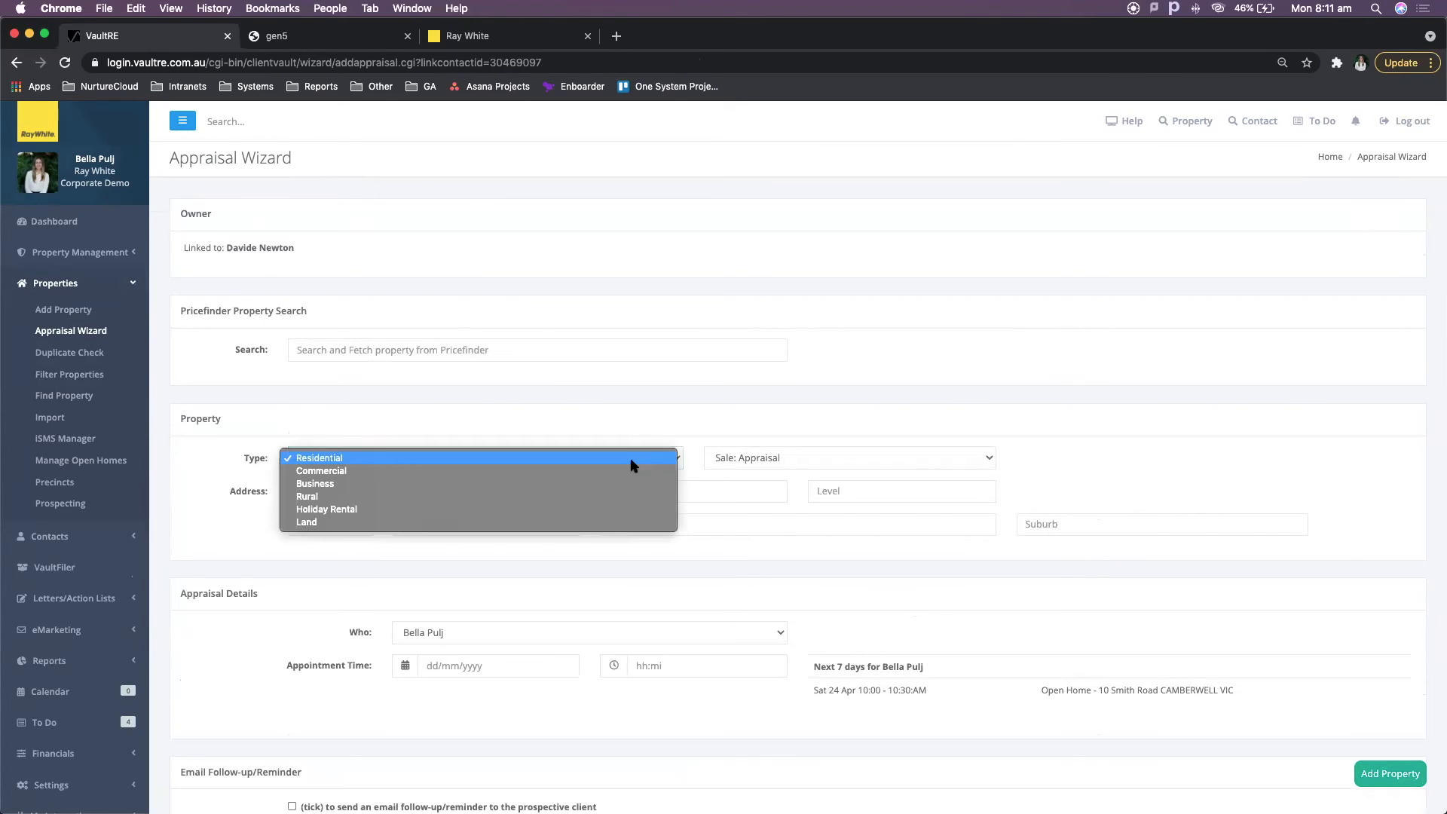
click(781, 436)
click(775, 459)
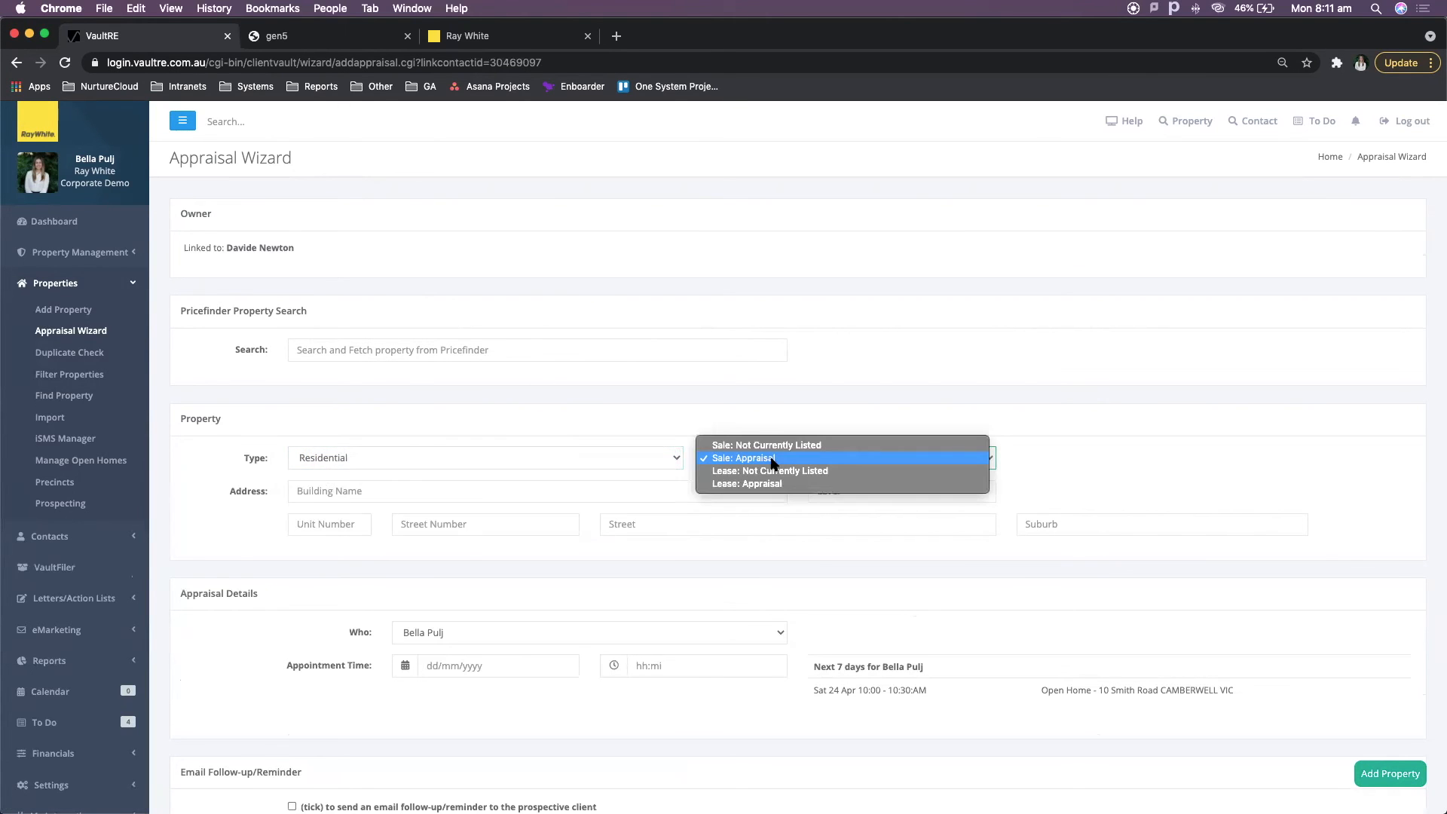
click(758, 386)
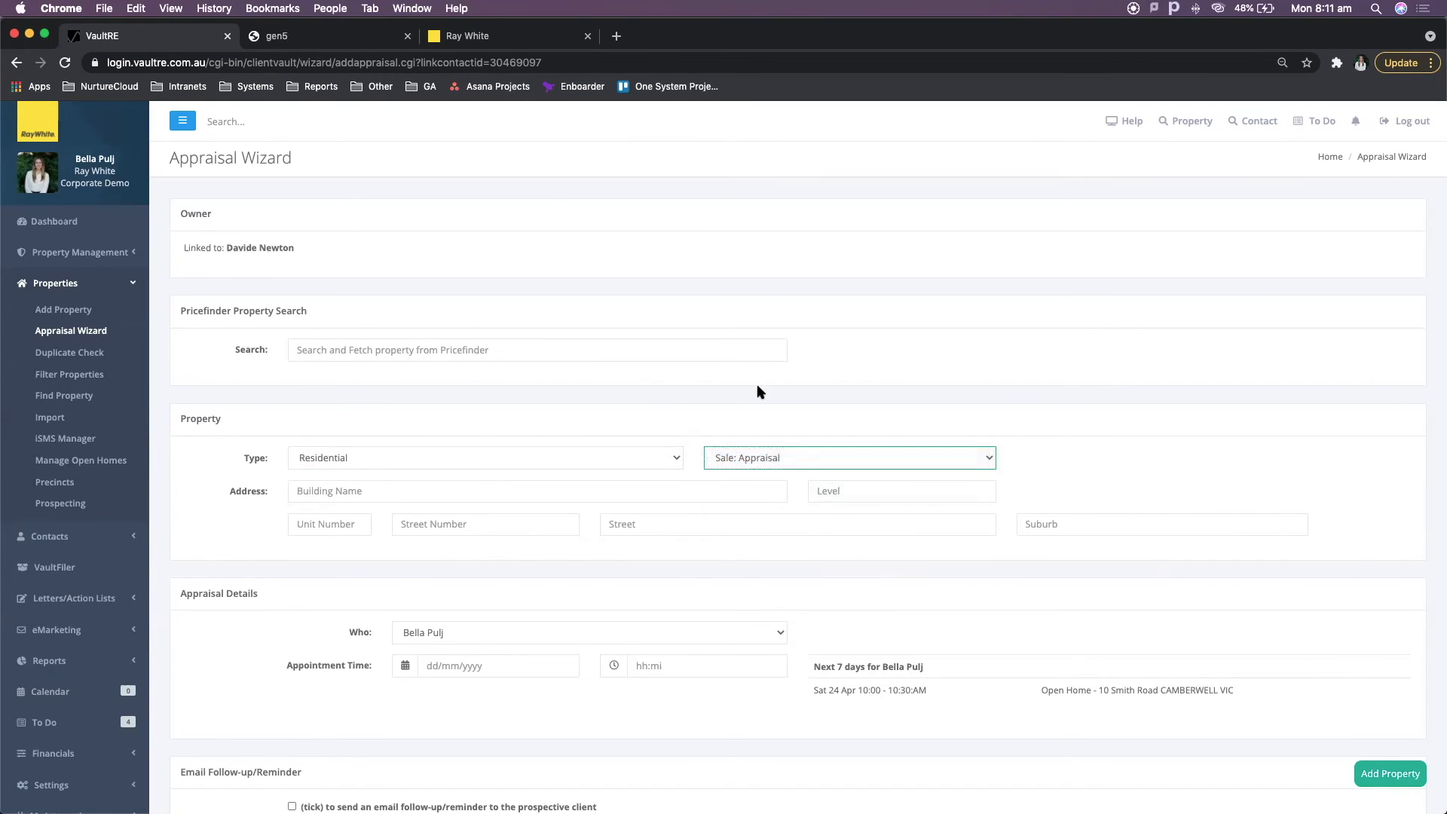
scroll(758, 389, down, 5)
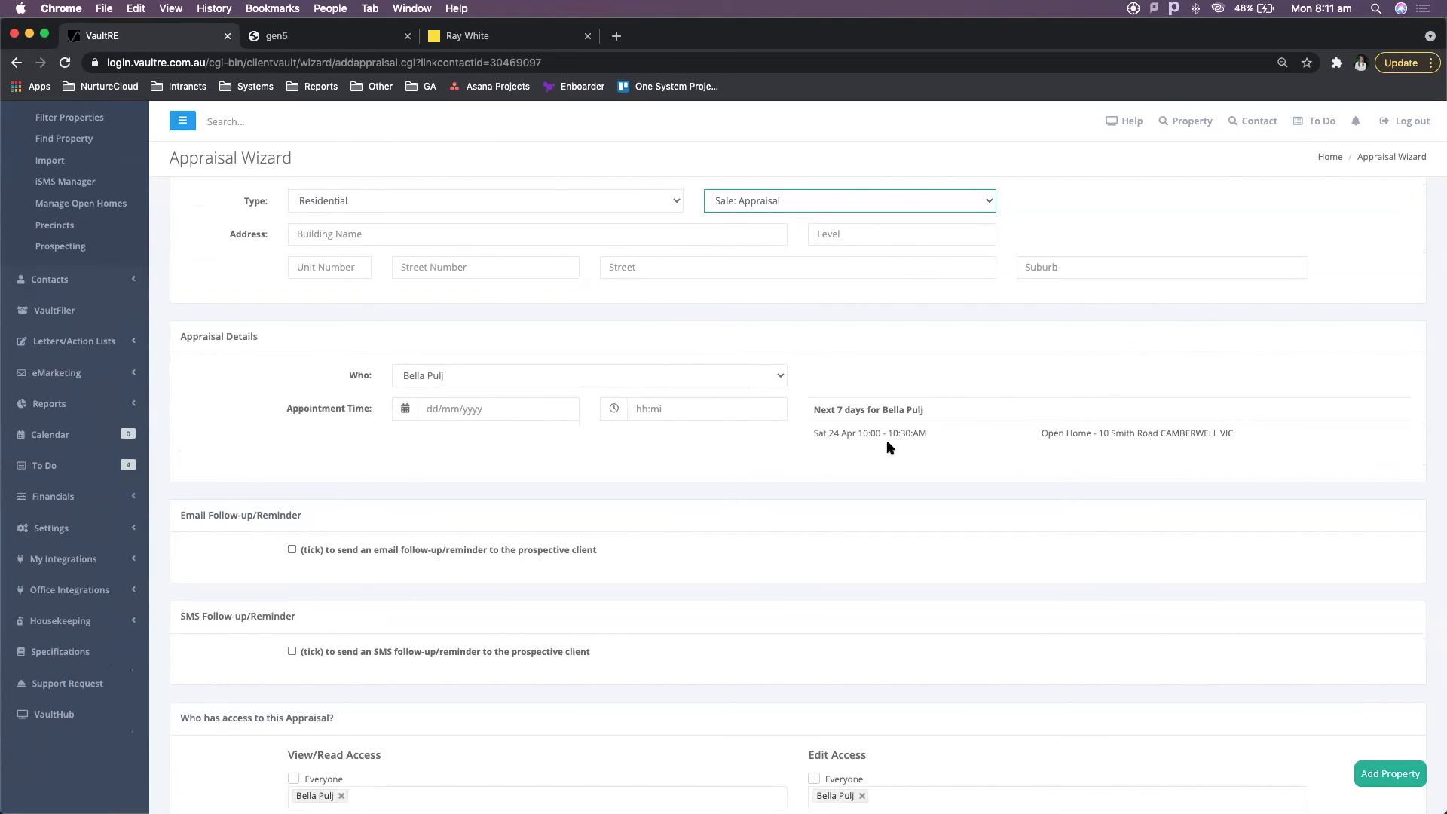
scroll(886, 441, down, 3)
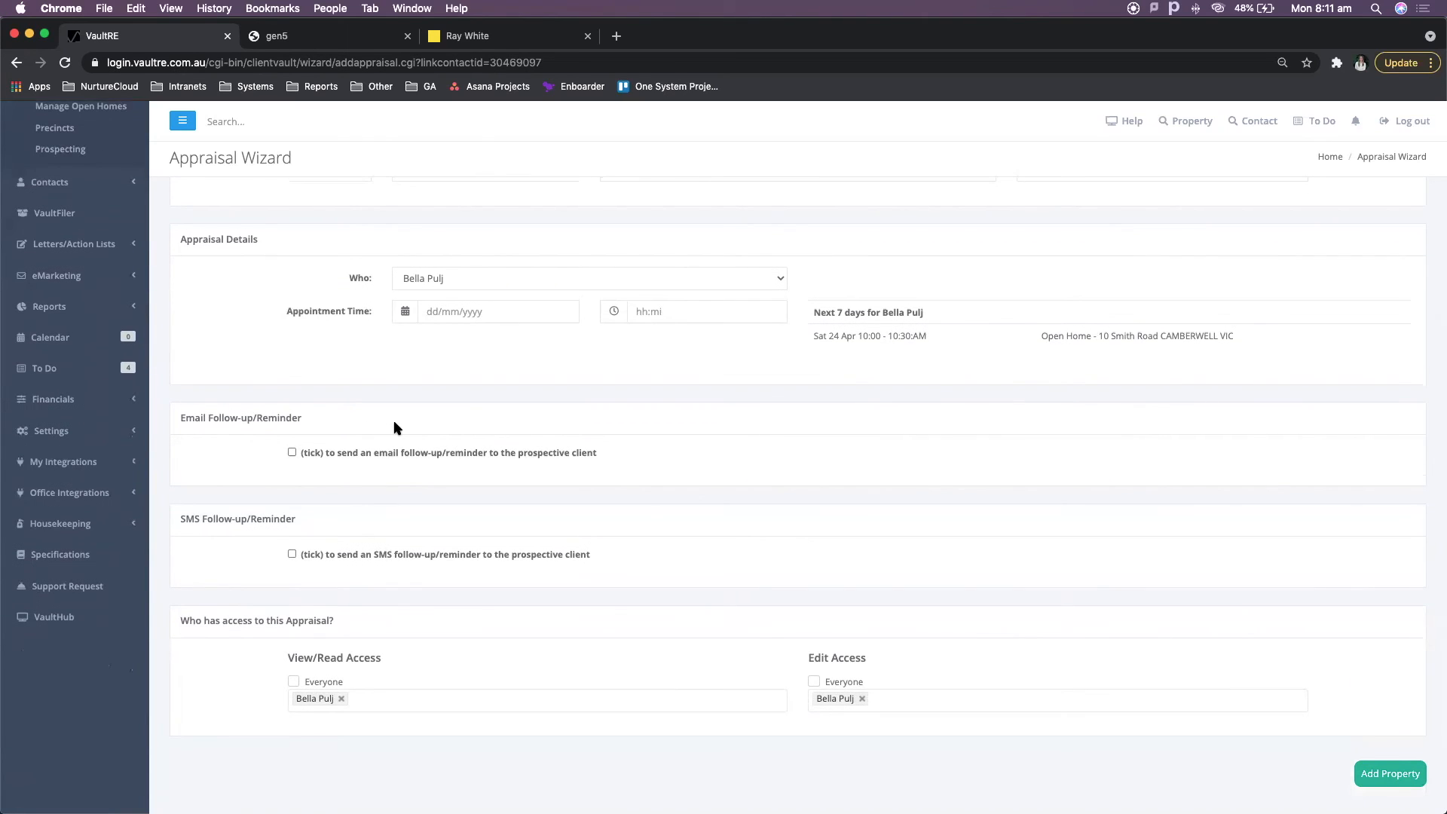
scroll(392, 432, down, 2)
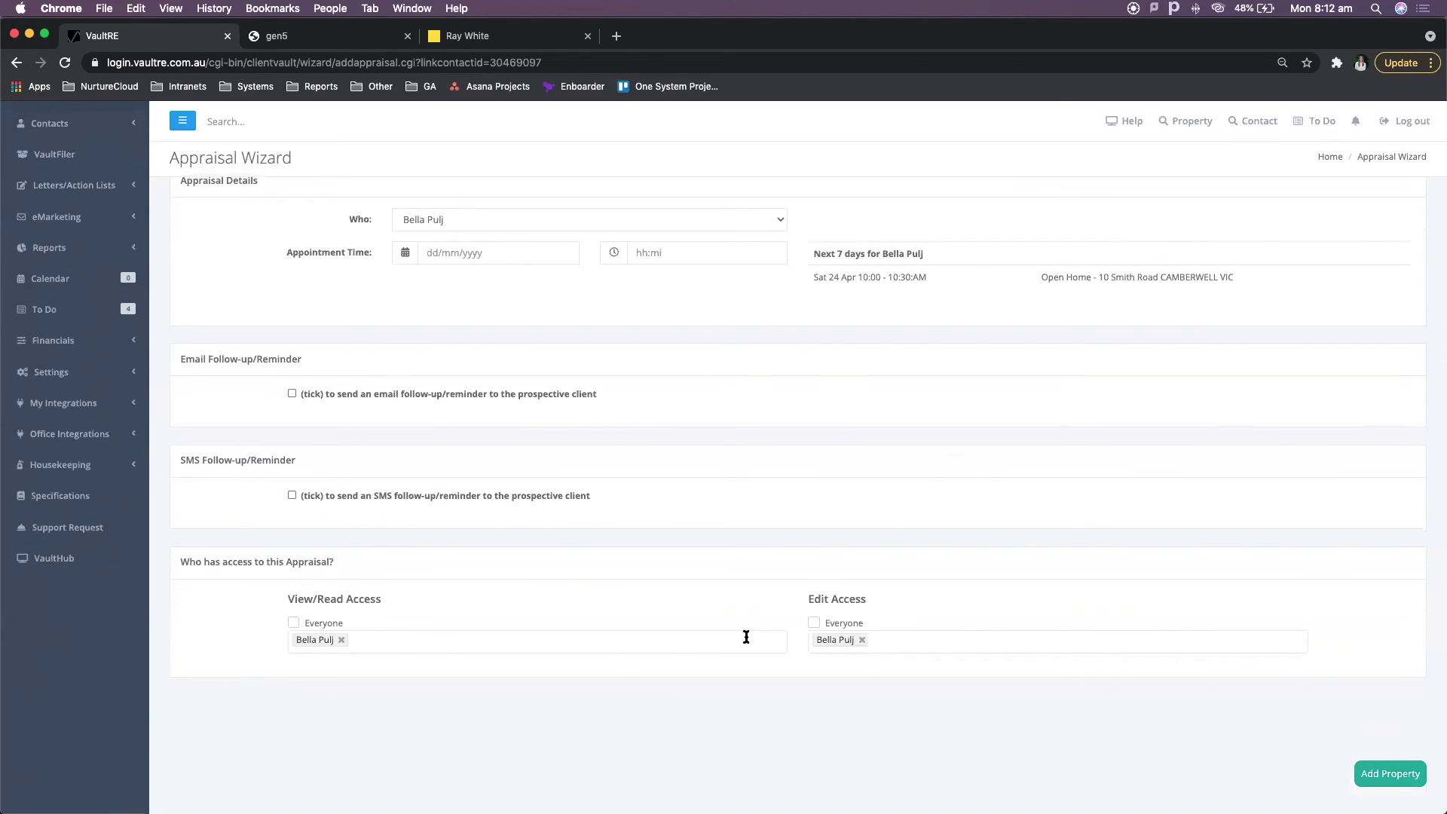
scroll(746, 637, down, 1)
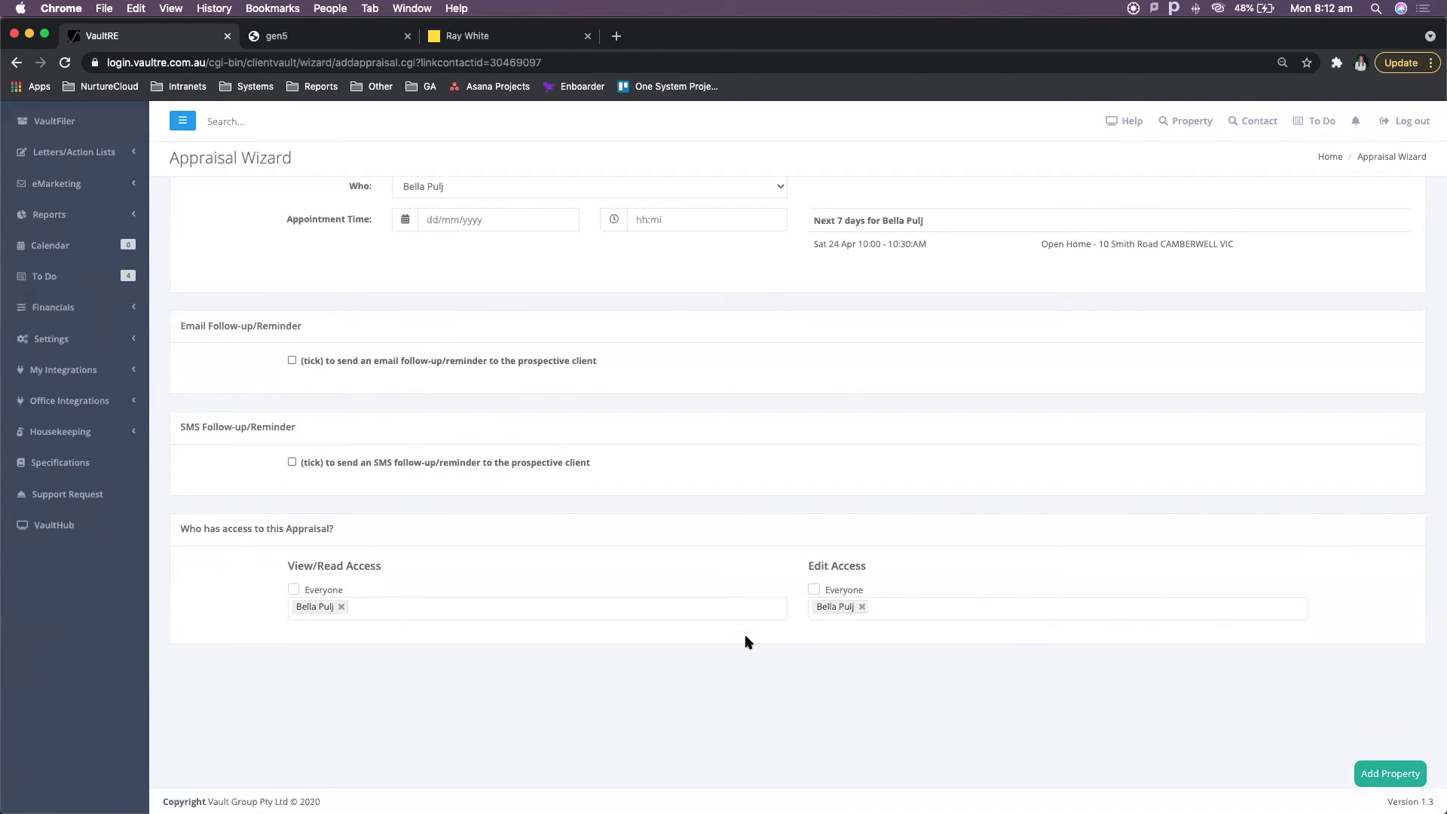
scroll(746, 640, up, 10)
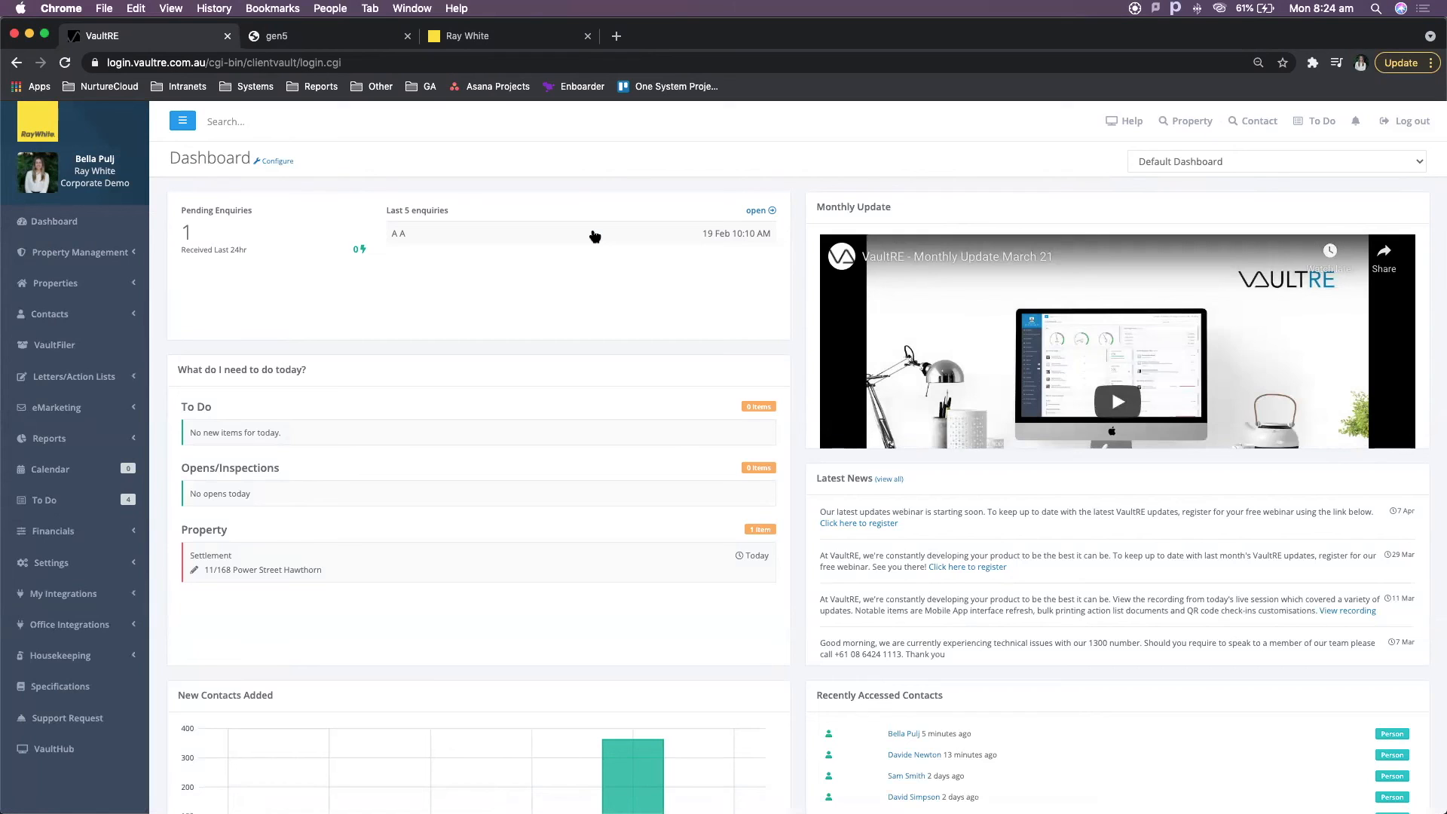
- Switch to the gen5 tab and go to g5.raywhite.com
click(329, 36)
click(337, 64)
text(g5.raywhite.com)
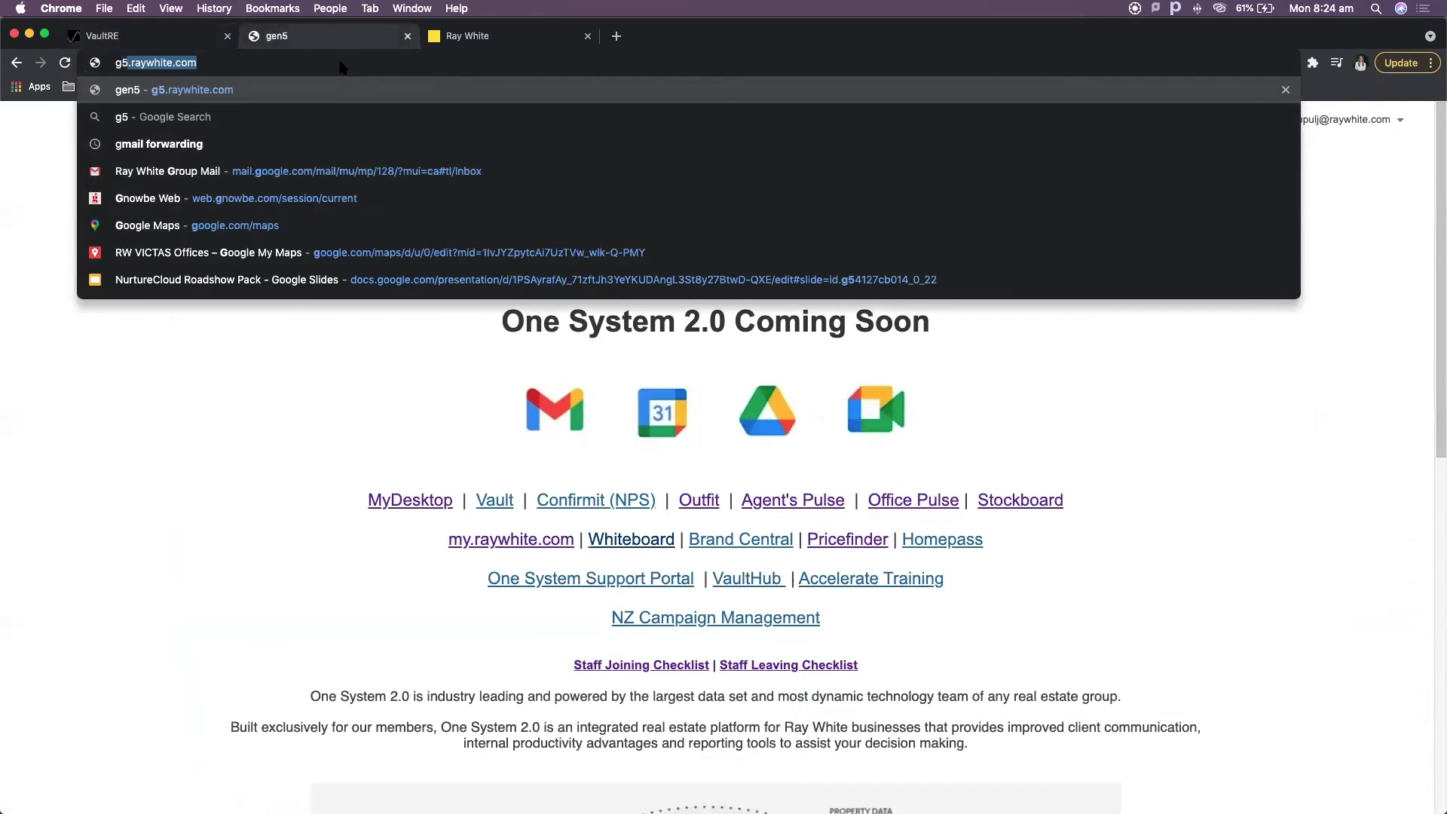
key(Return)
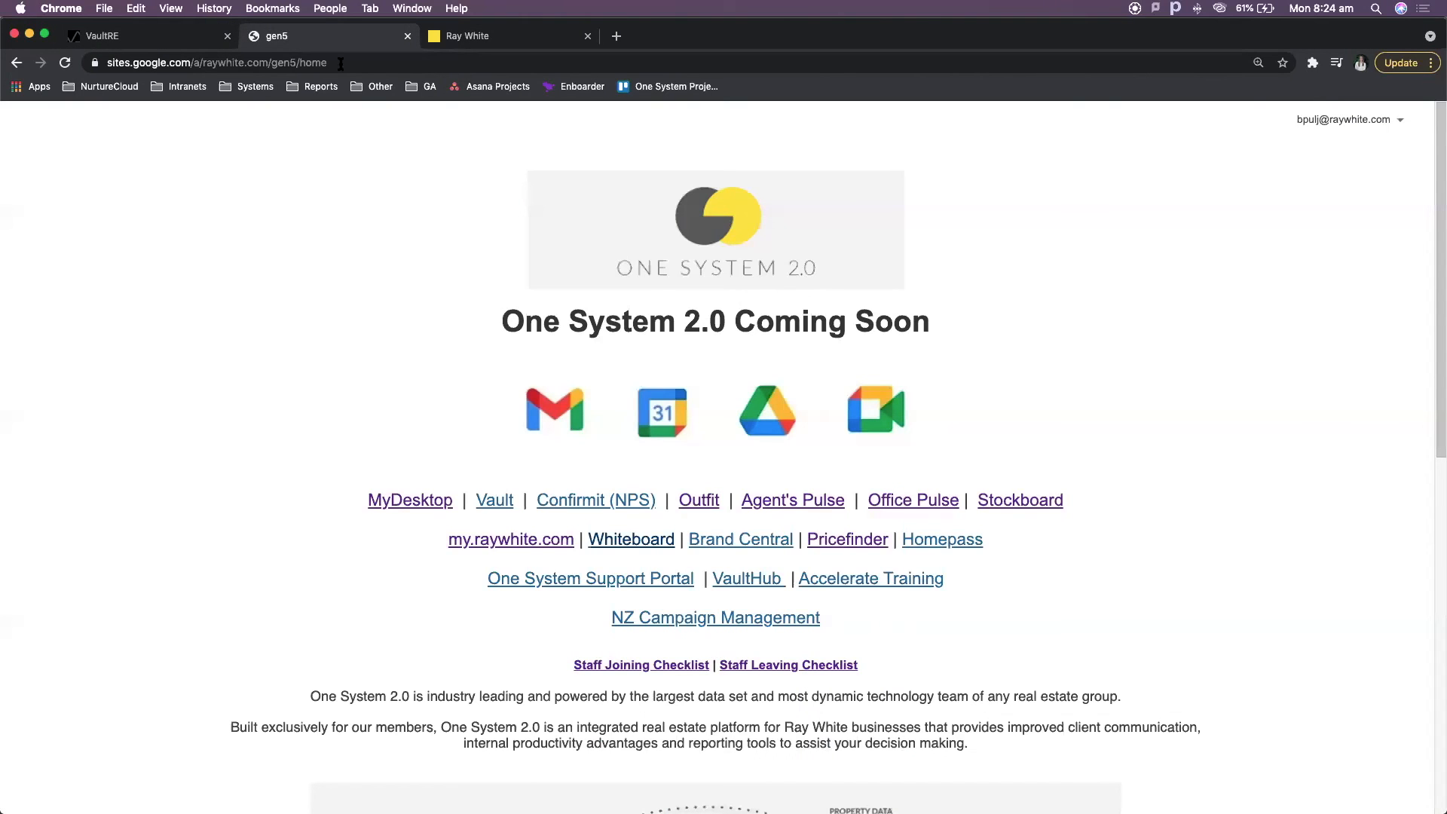
- Switch to the Ray White whiteboard tab and open the Get prepared for VaultRE category
click(457, 36)
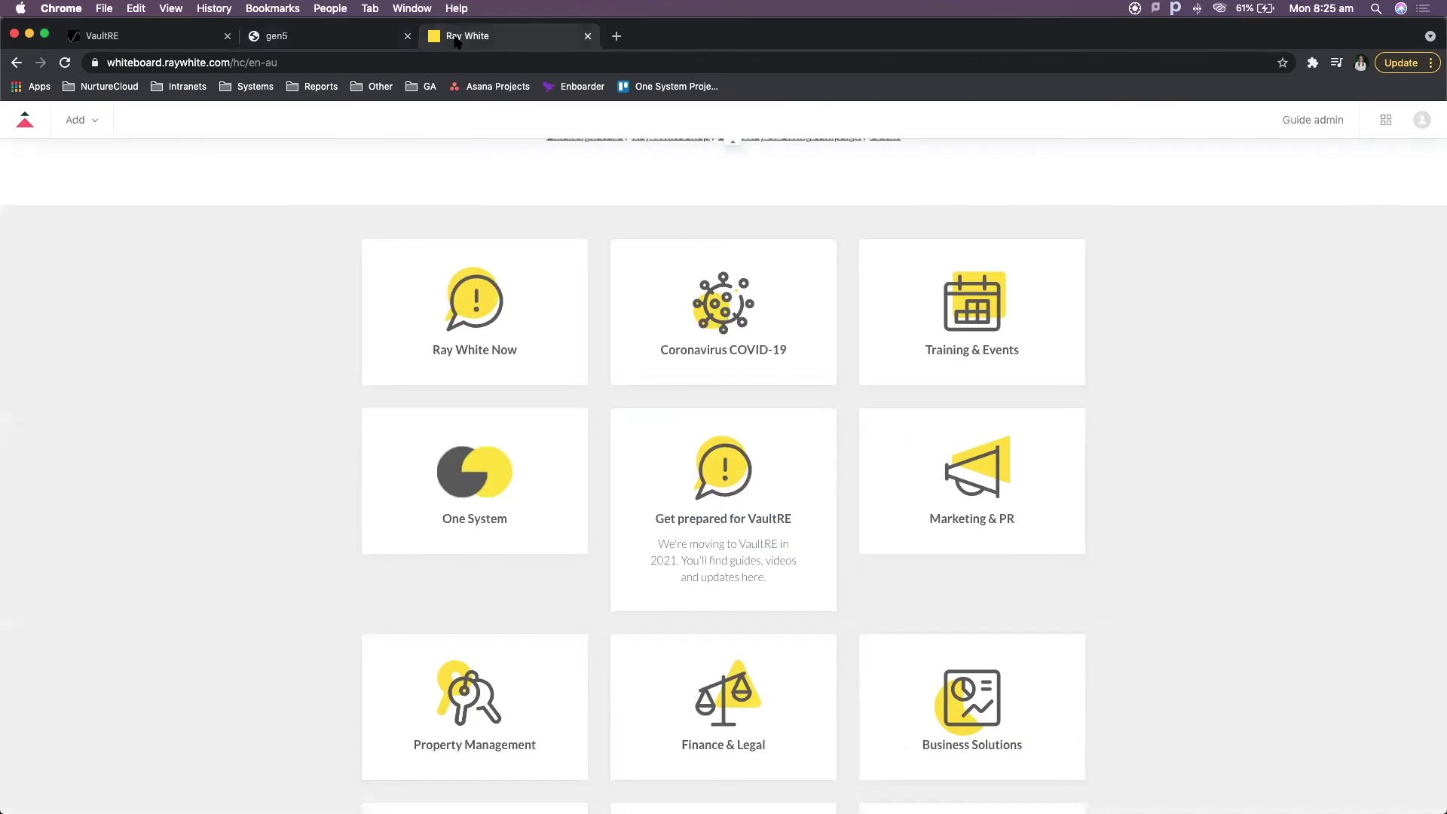
click(781, 457)
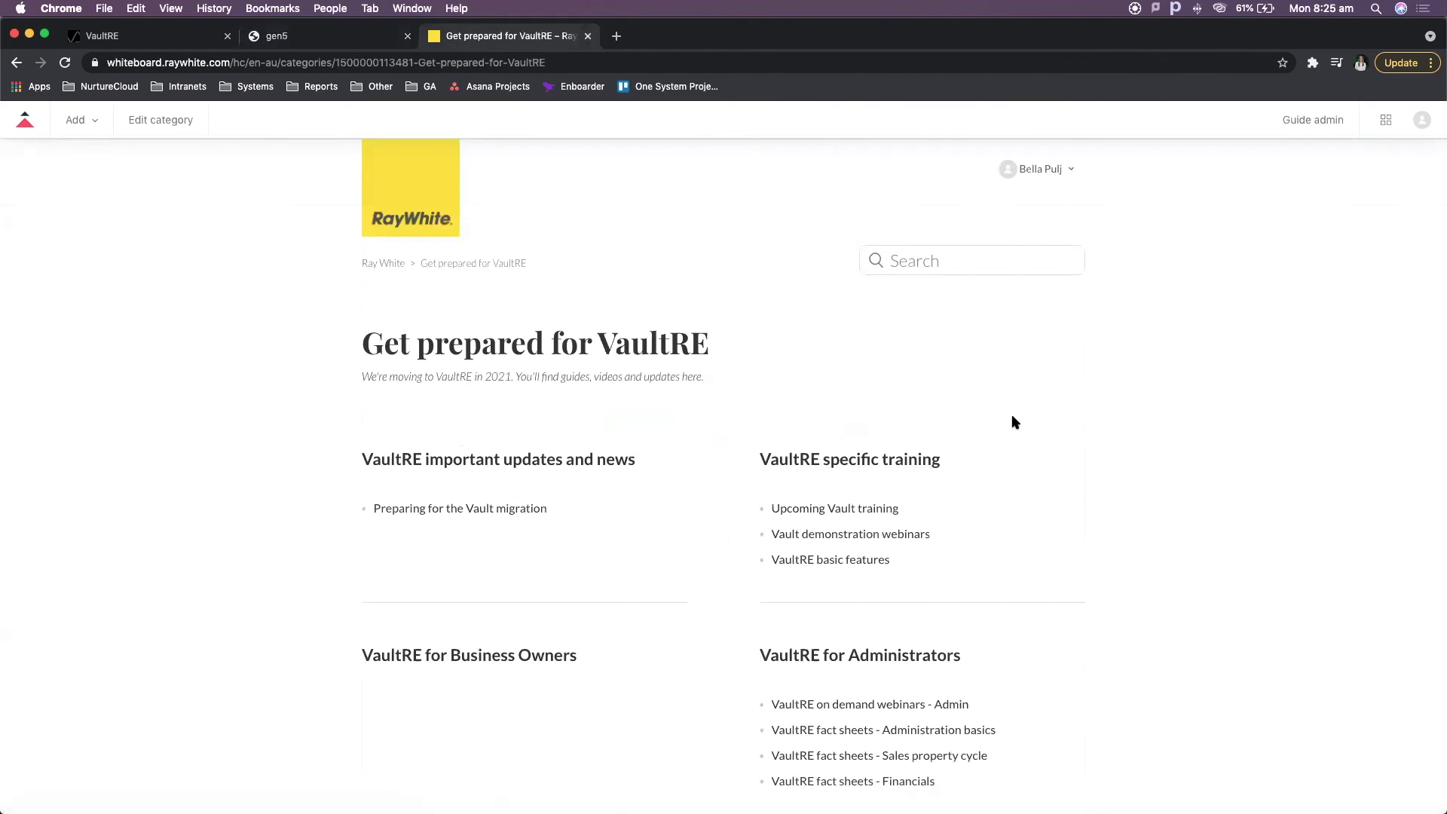
scroll(1011, 420, down, 5)
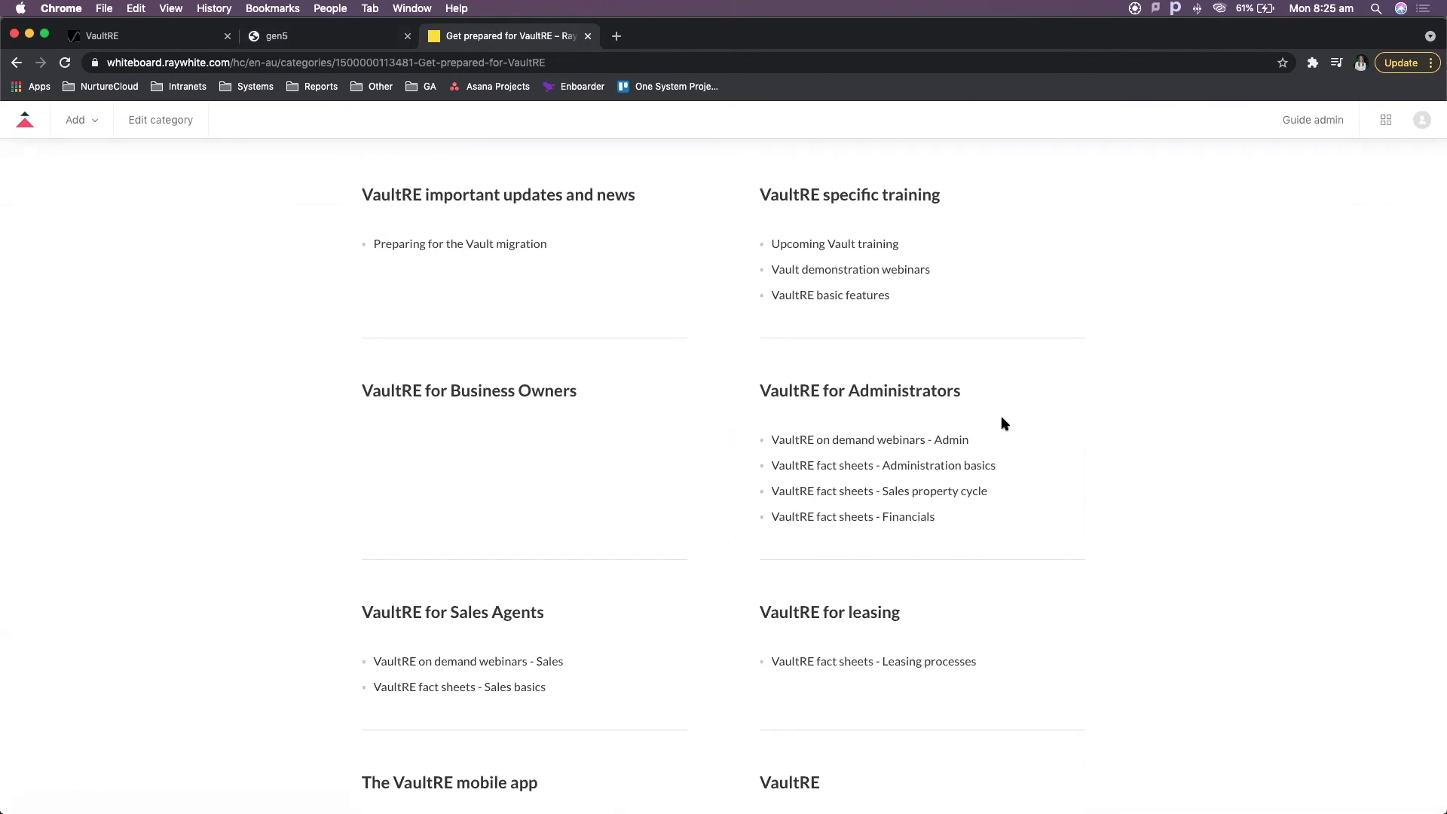
- Return to VaultRE and open the Support Request page
click(187, 40)
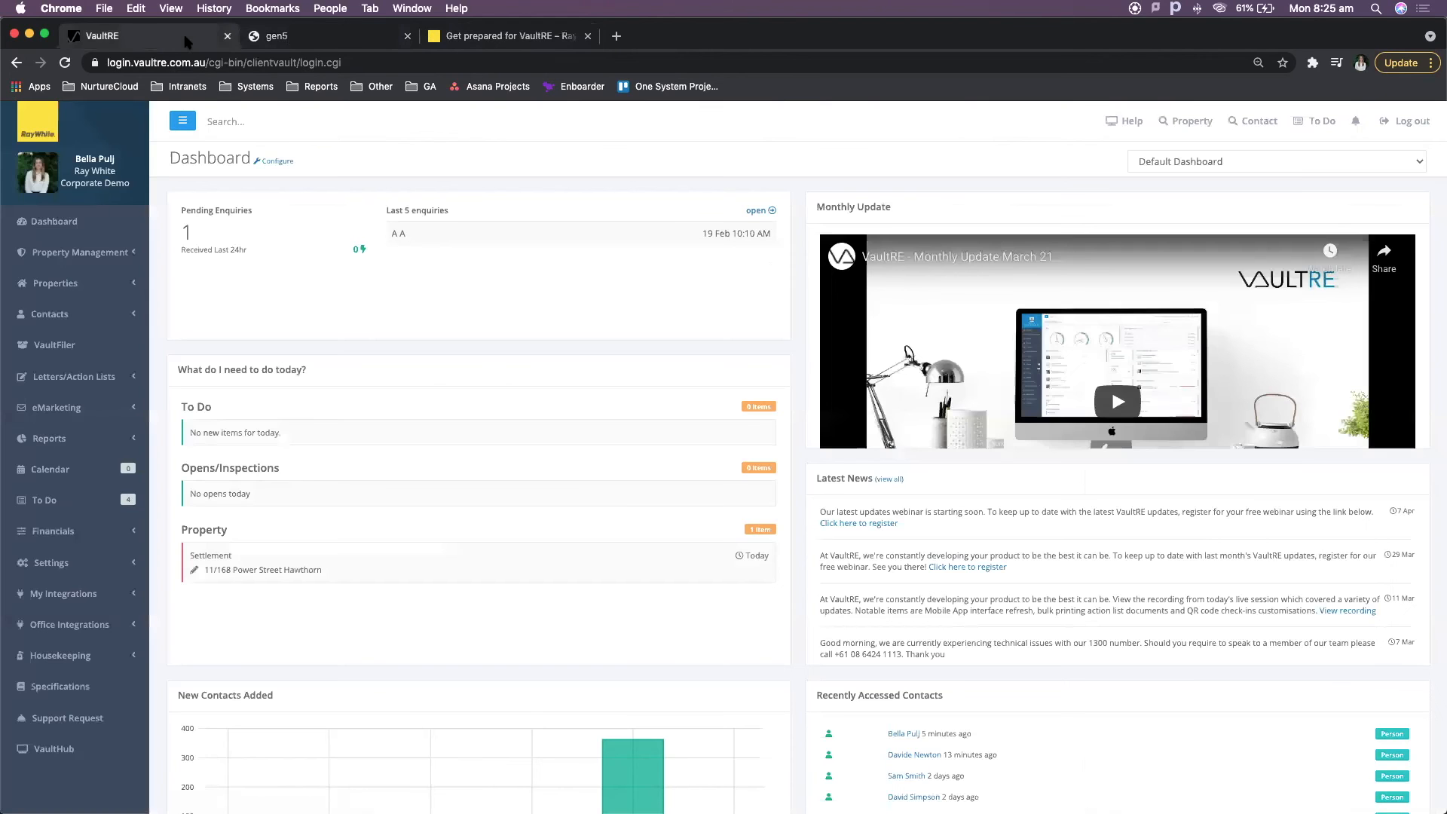
click(94, 720)
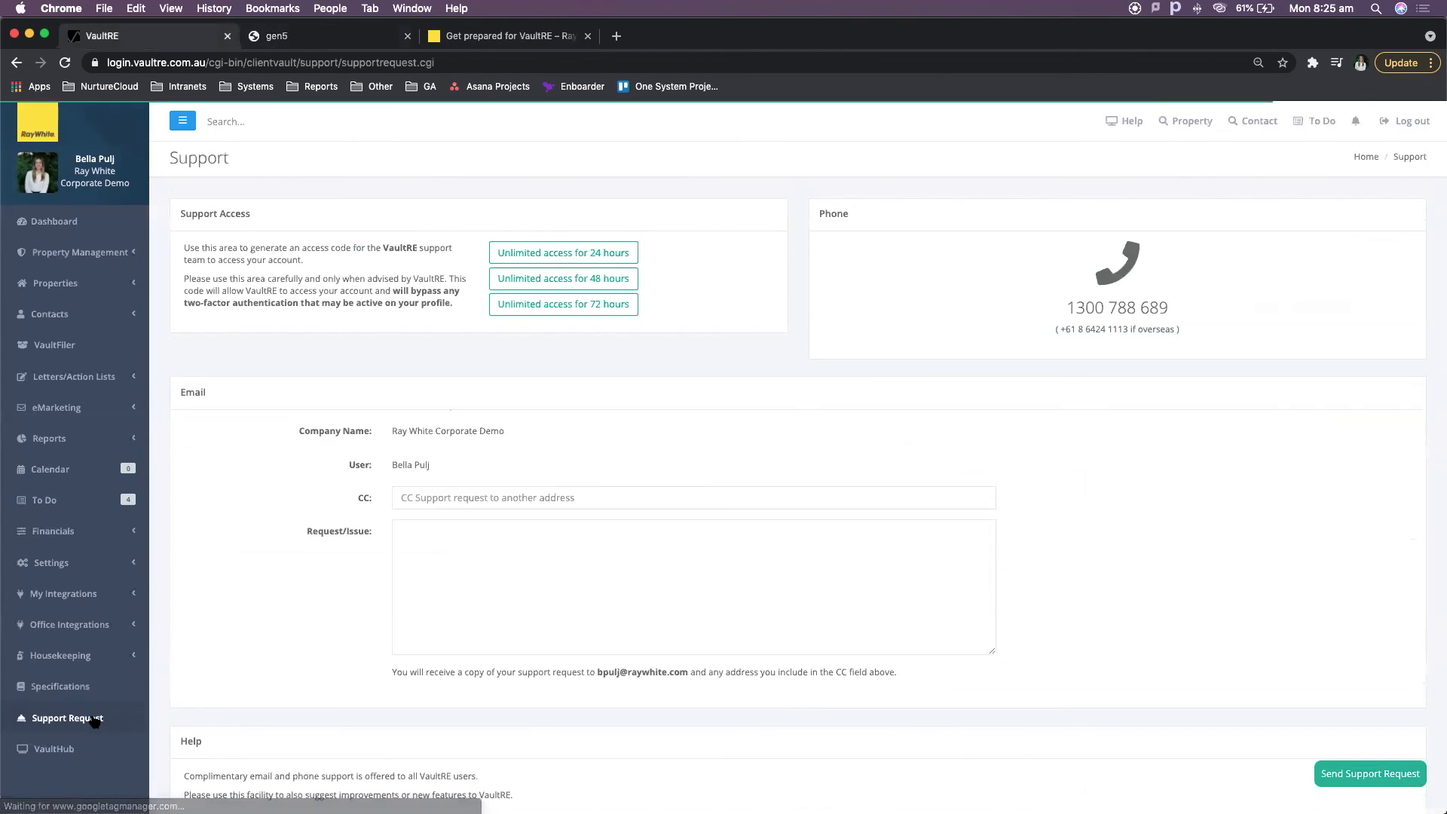